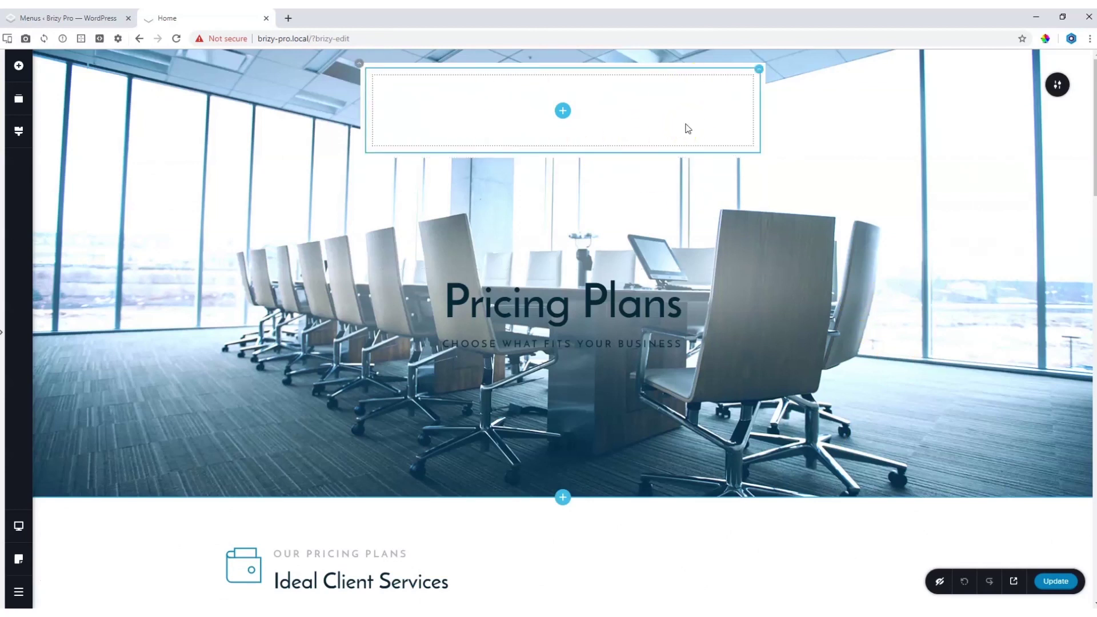
Step: On the WordPress Menus page, confirm Main Menu (Header Menu 1) is the menu being edited
click(90, 19)
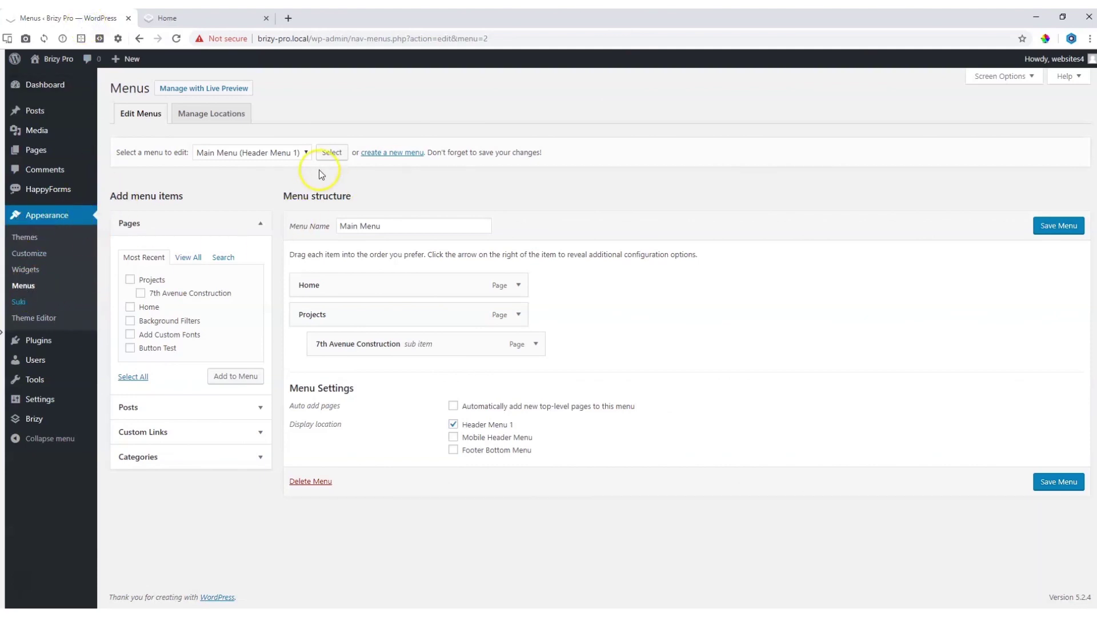
click(306, 153)
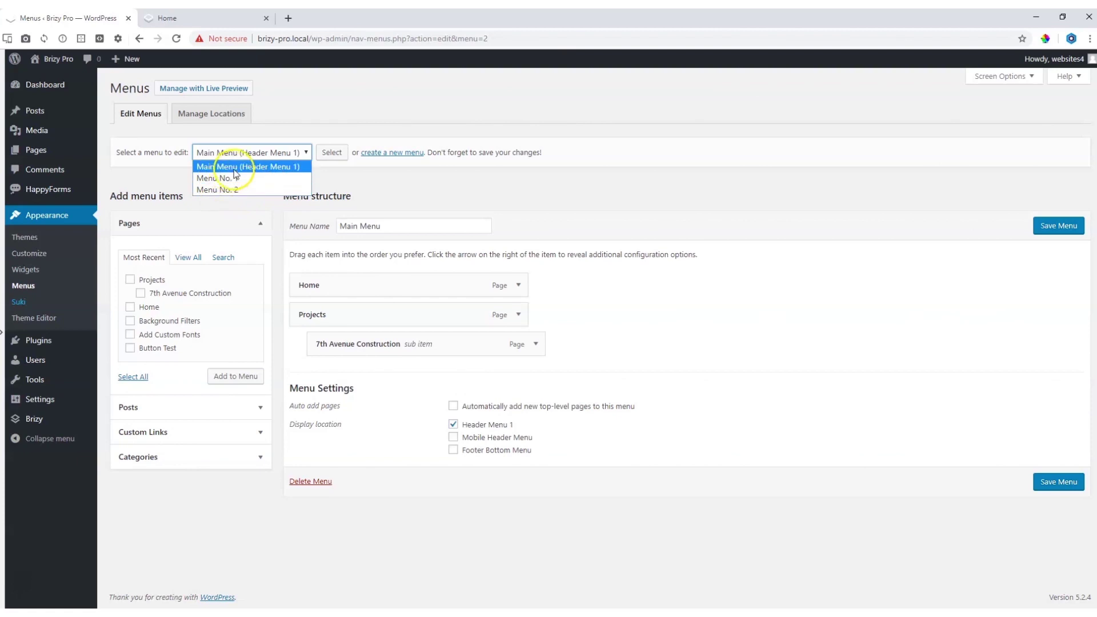
click(246, 166)
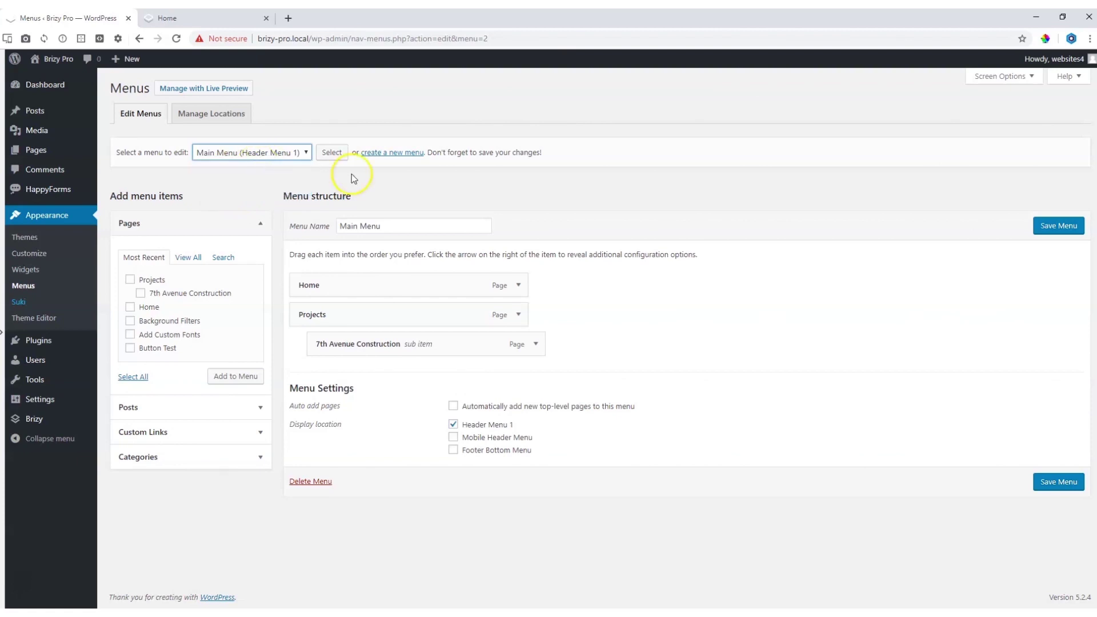
Step: Drag the WP Menu element into the Pricing Plans hero's empty top block and select it
click(199, 19)
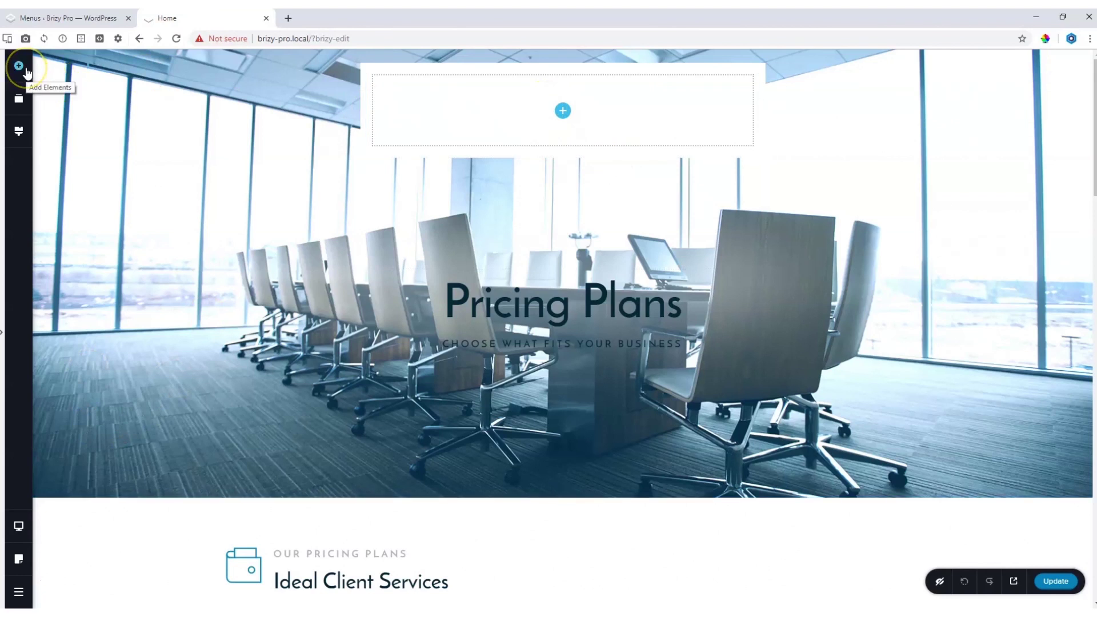
click(26, 69)
scroll(120, 166, down, 4)
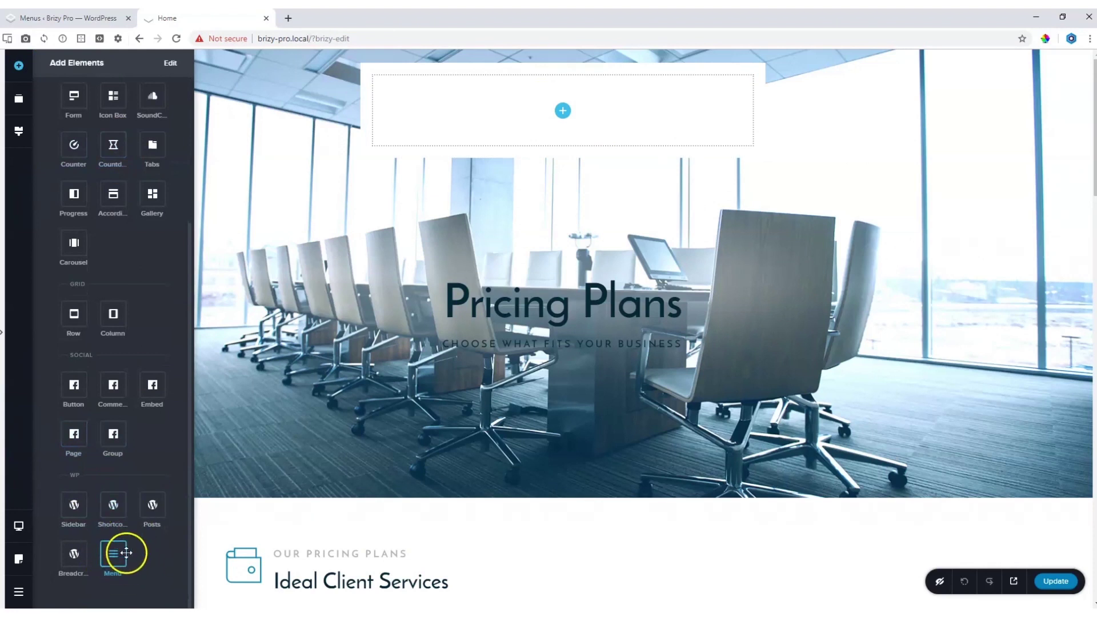
drag(116, 554, 565, 114)
click(566, 86)
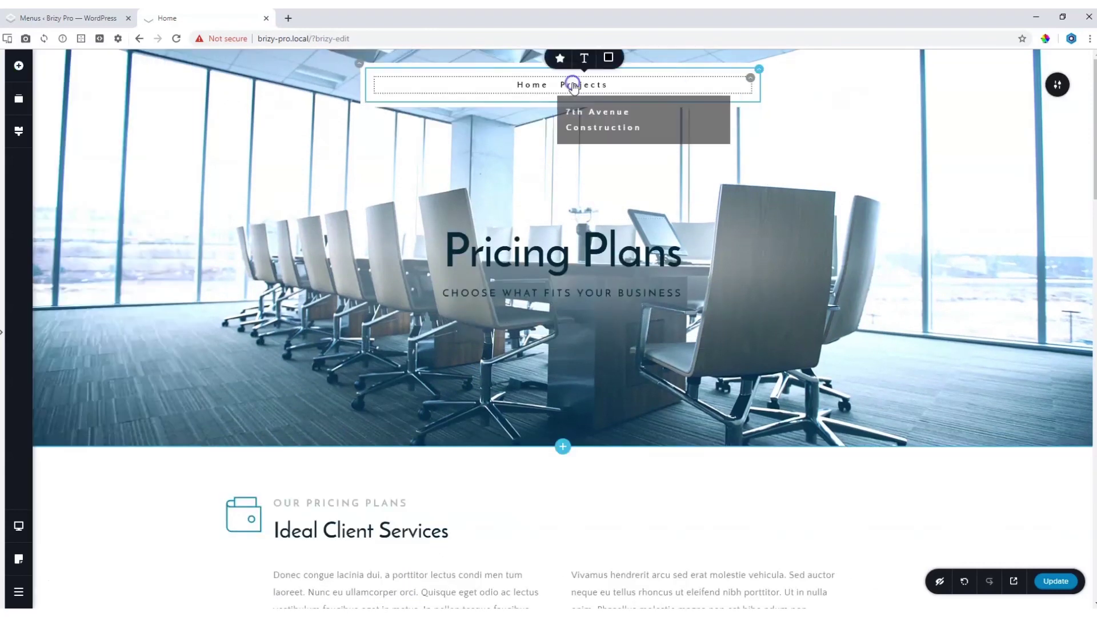
Step: In the menu's WP Menu settings, try Main Menu and Menu No. 1, then choose Menu No. 2
click(559, 57)
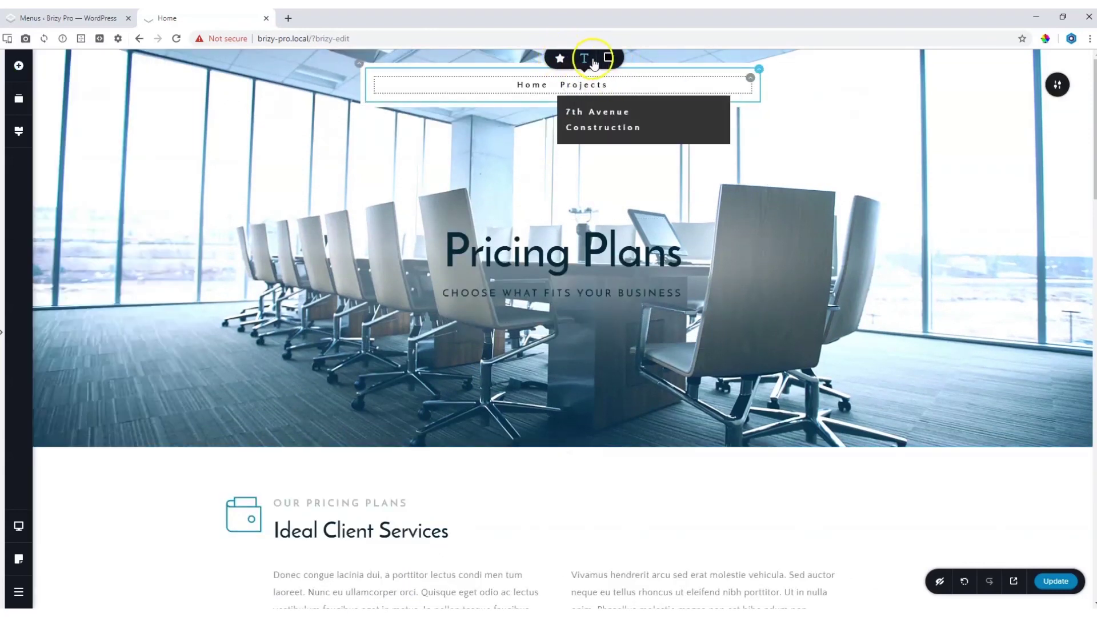
click(582, 86)
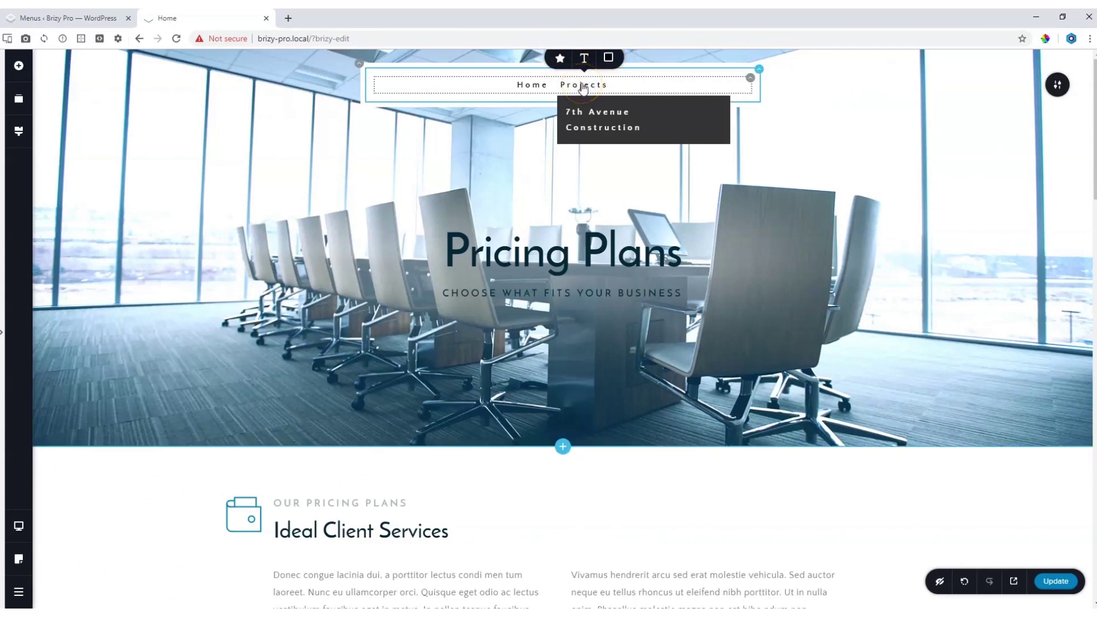
click(749, 80)
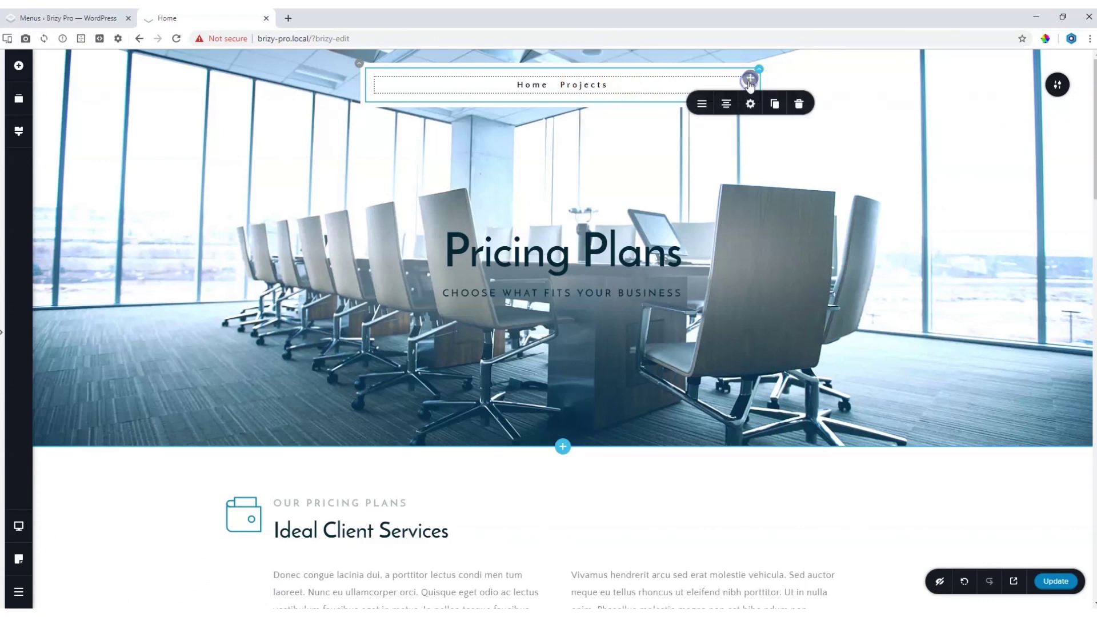
click(703, 105)
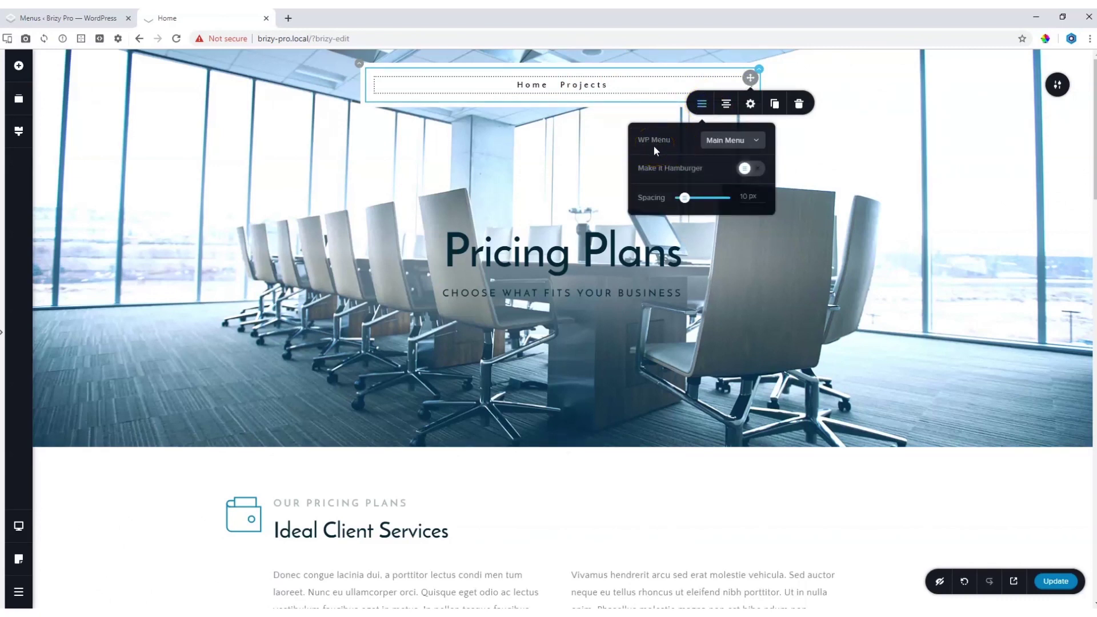
click(743, 140)
click(728, 175)
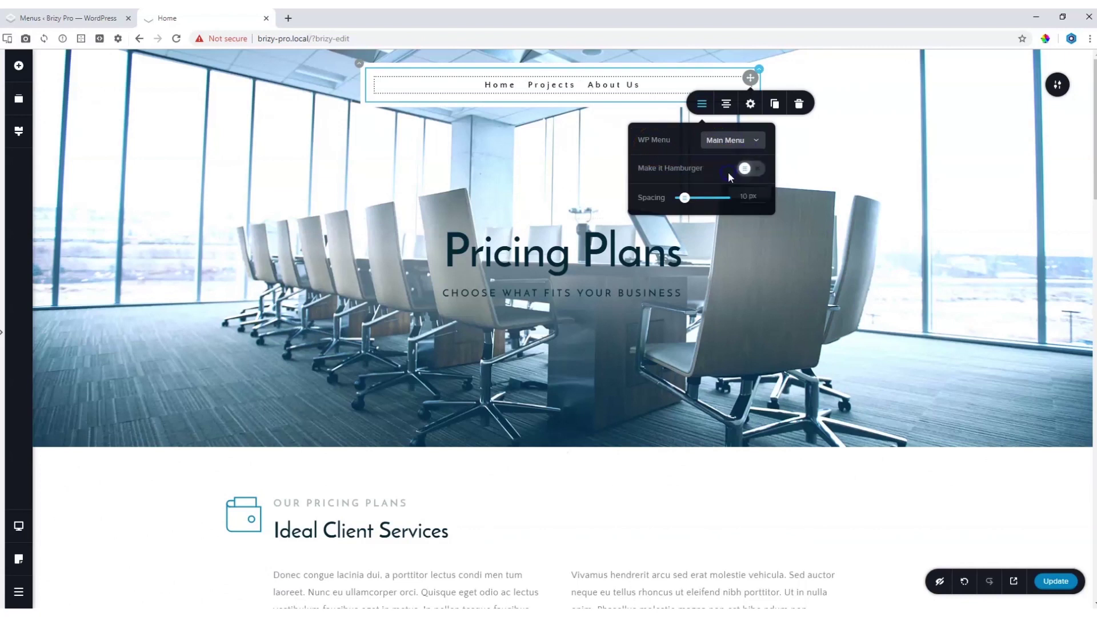
click(748, 152)
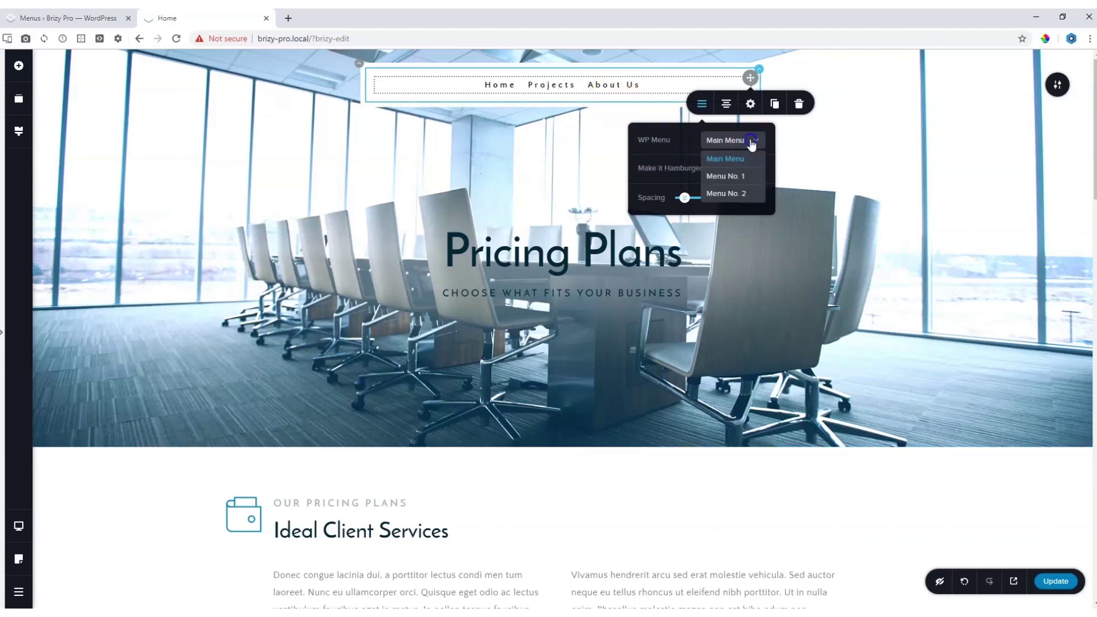
click(743, 188)
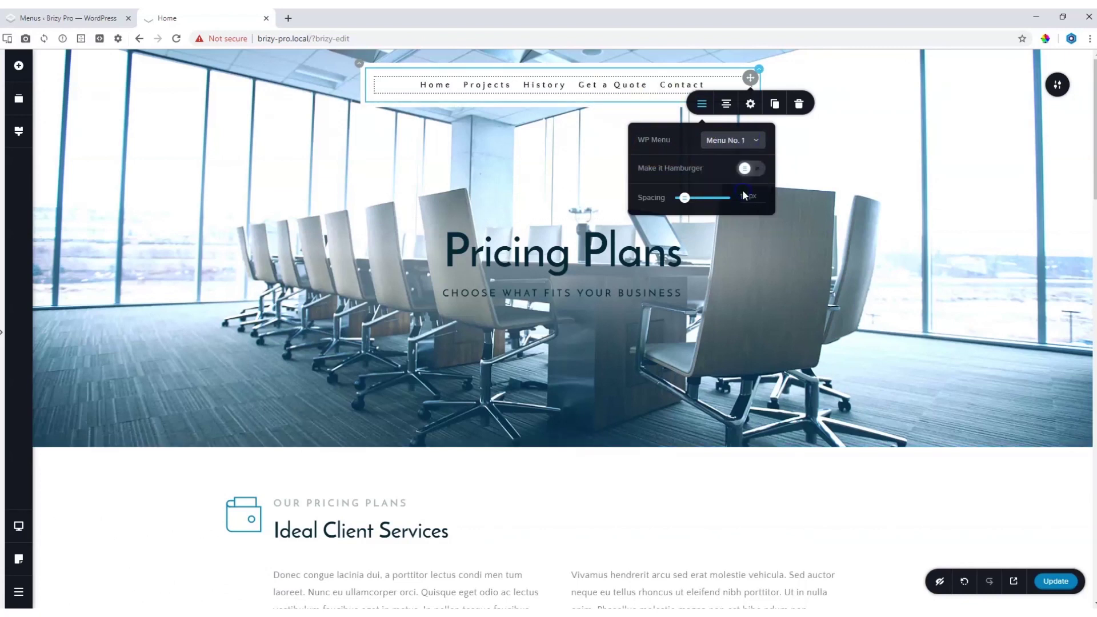
click(749, 140)
click(743, 169)
Step: Keep Make it Hamburger off and set the item spacing to 10 px
click(755, 170)
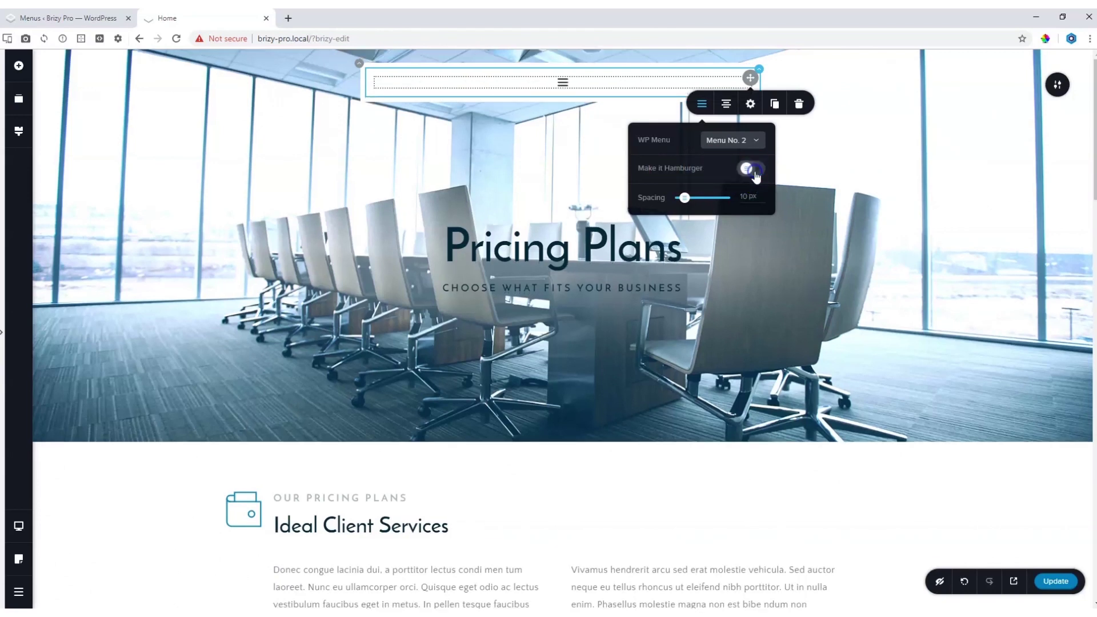
click(755, 172)
drag(684, 197, 684, 201)
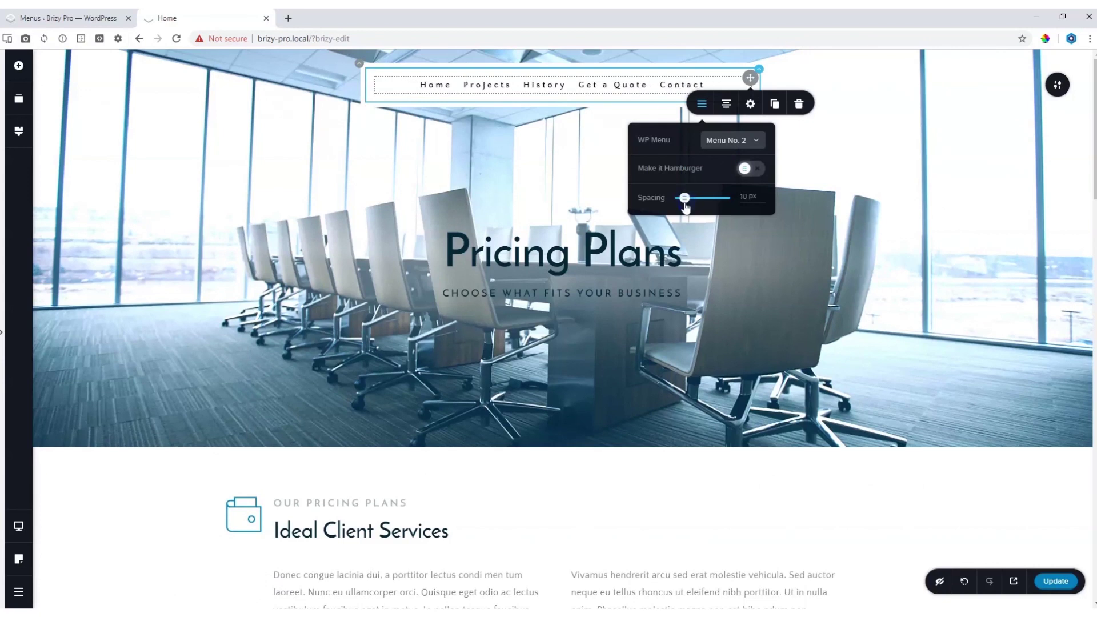
Step: Give the Home menu item a house icon found by searching 'home'
click(559, 90)
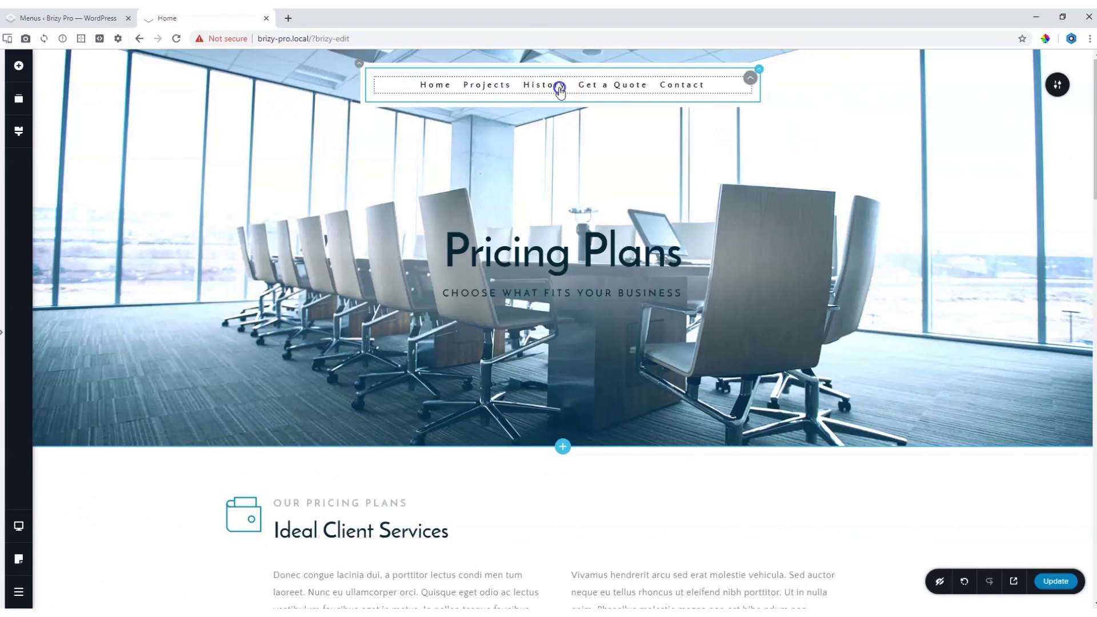
click(522, 60)
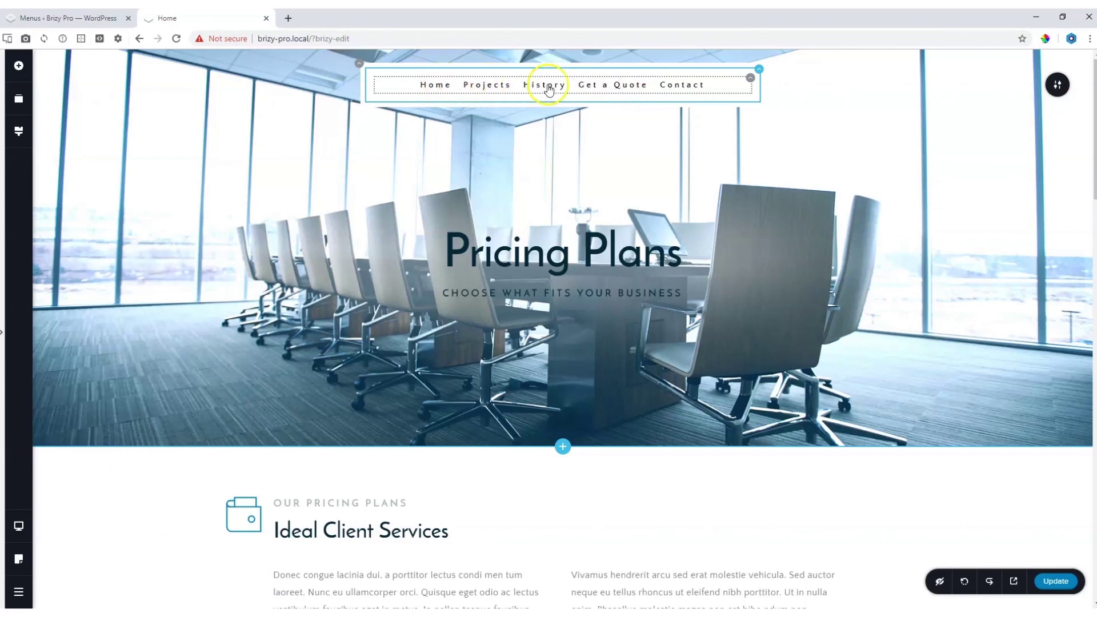
click(439, 88)
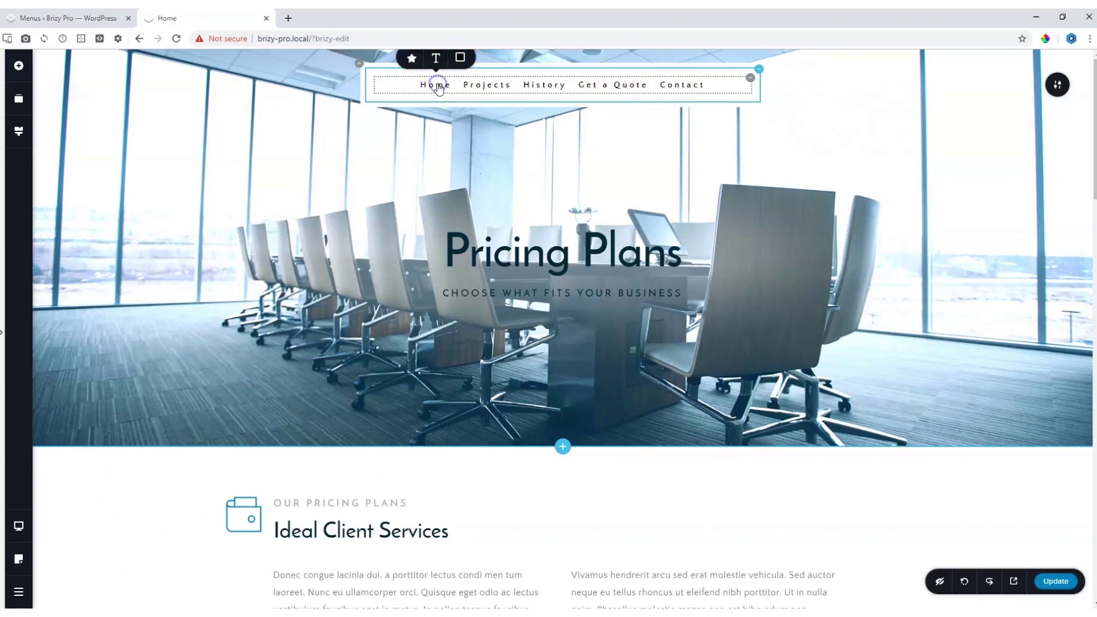
click(417, 66)
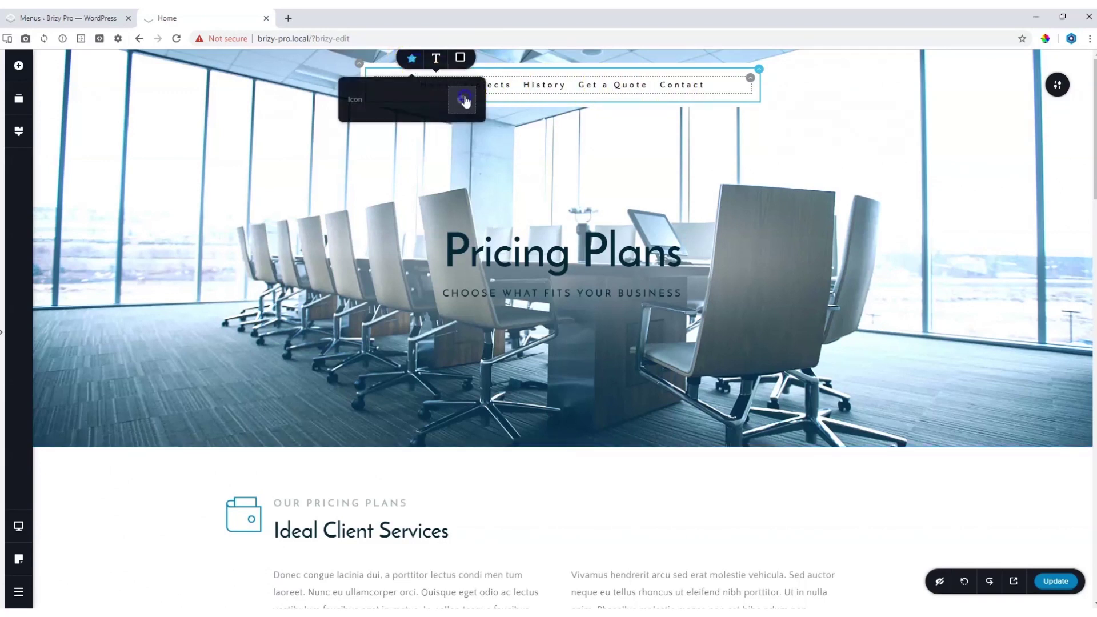
click(461, 99)
click(546, 188)
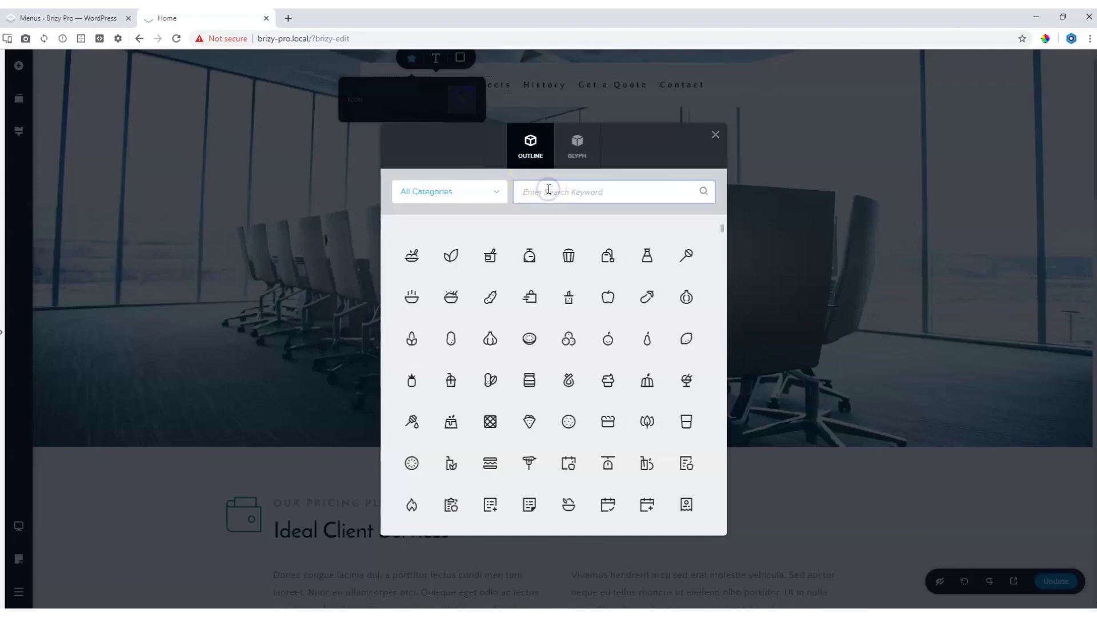
text(home)
click(452, 296)
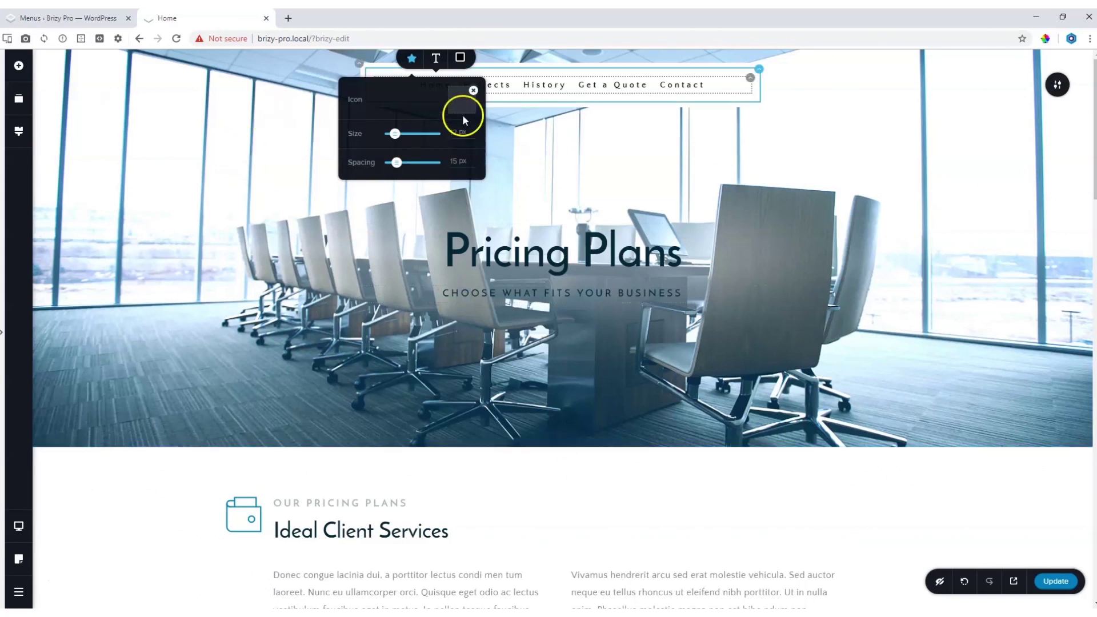
click(275, 139)
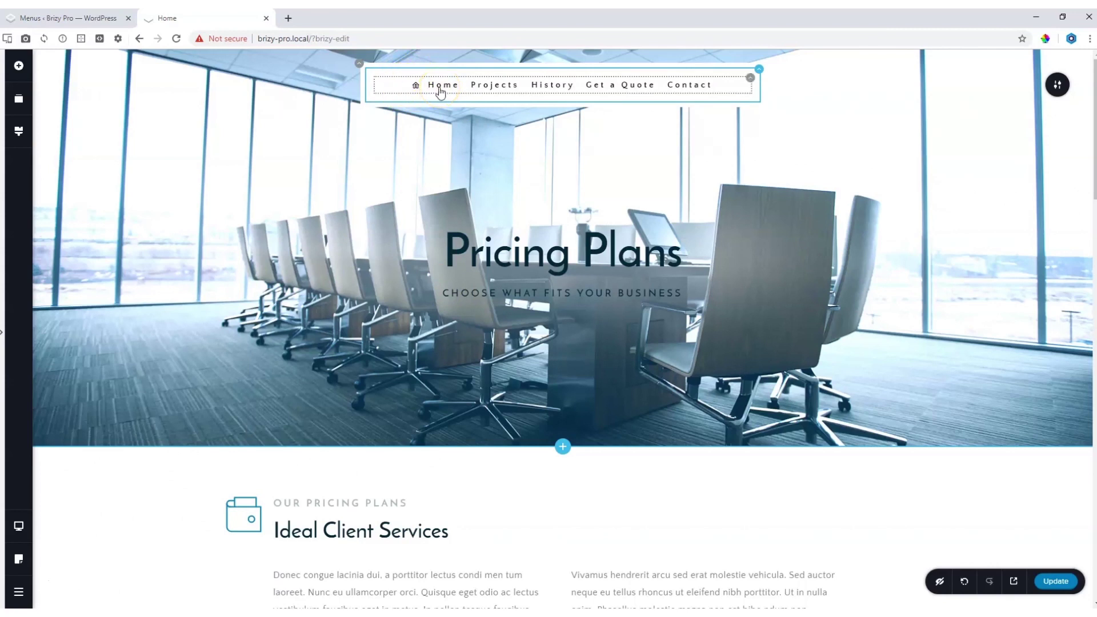
Step: Give the Contact menu item a paper-plane icon found by searching 'contac'
click(698, 86)
click(674, 62)
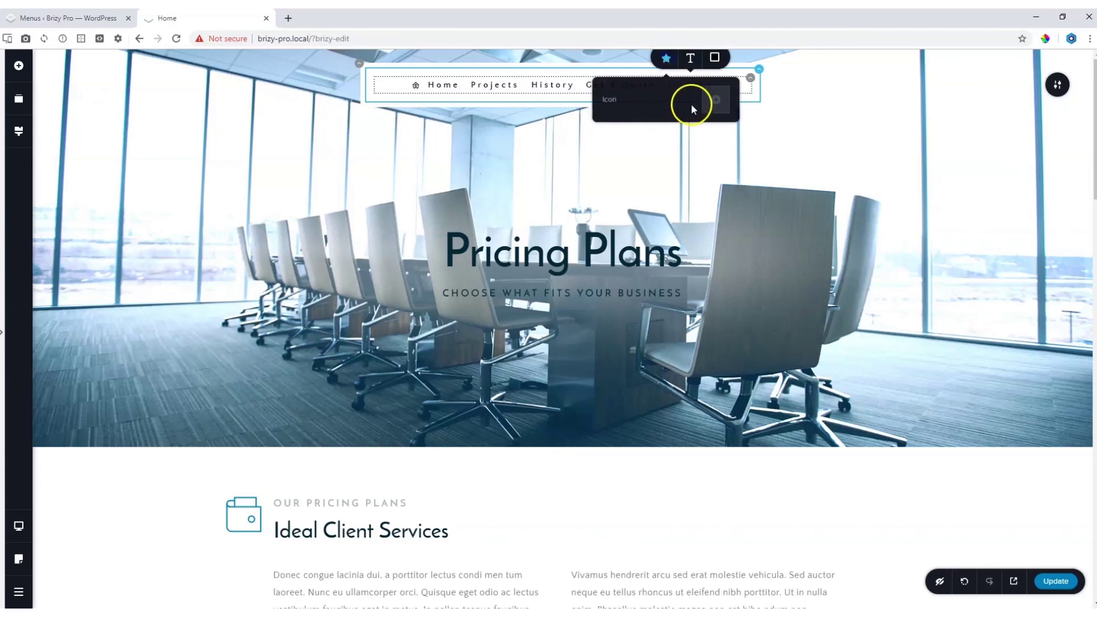
click(716, 98)
click(588, 192)
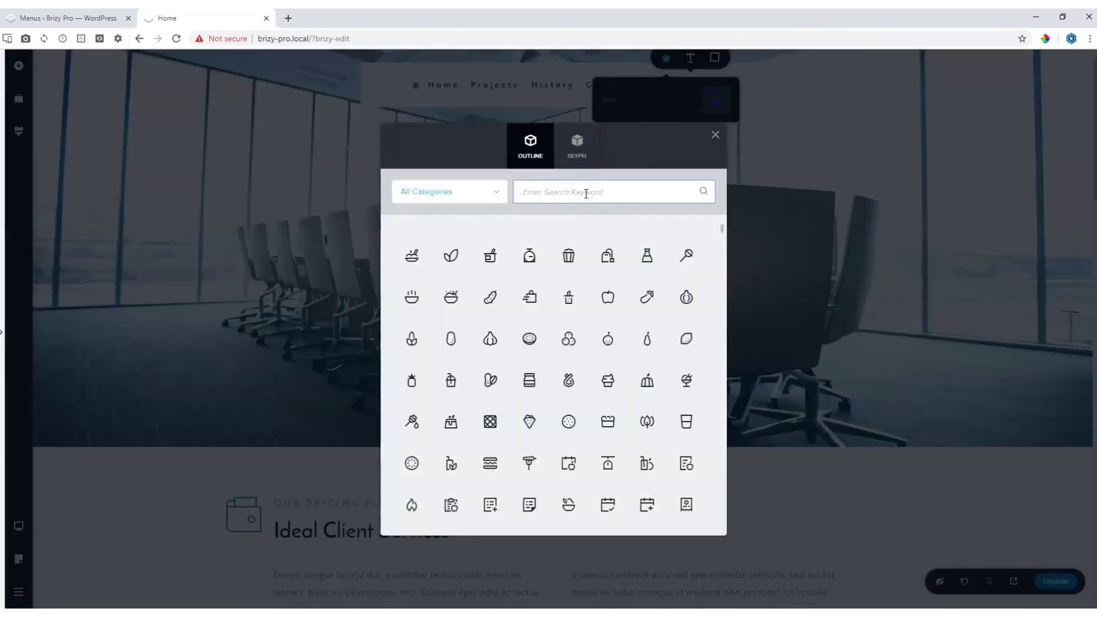
text(contact)
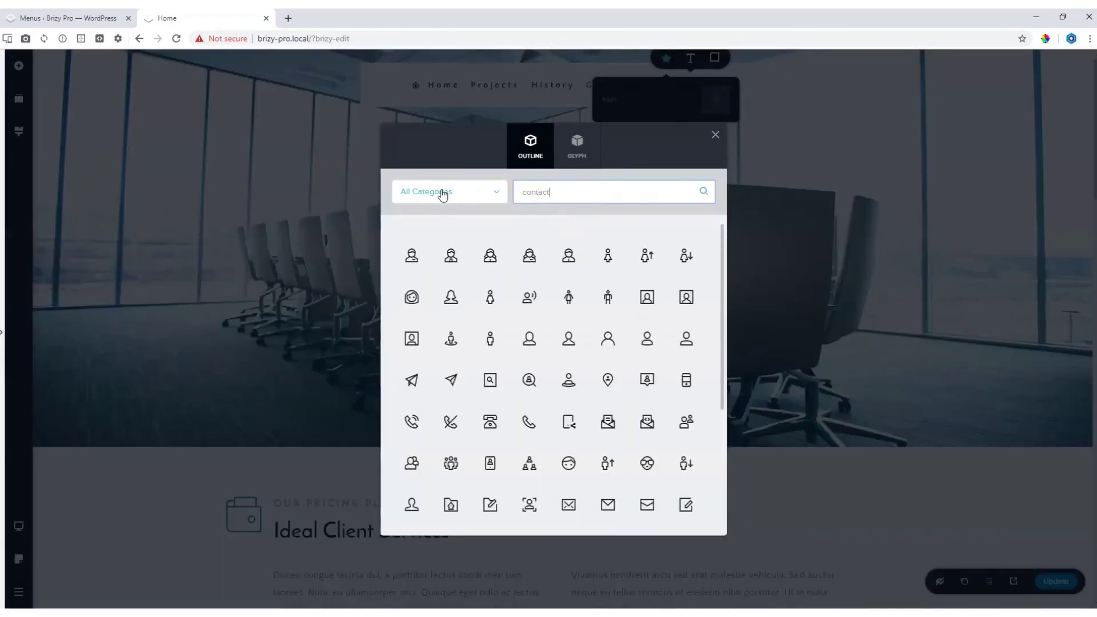
click(450, 380)
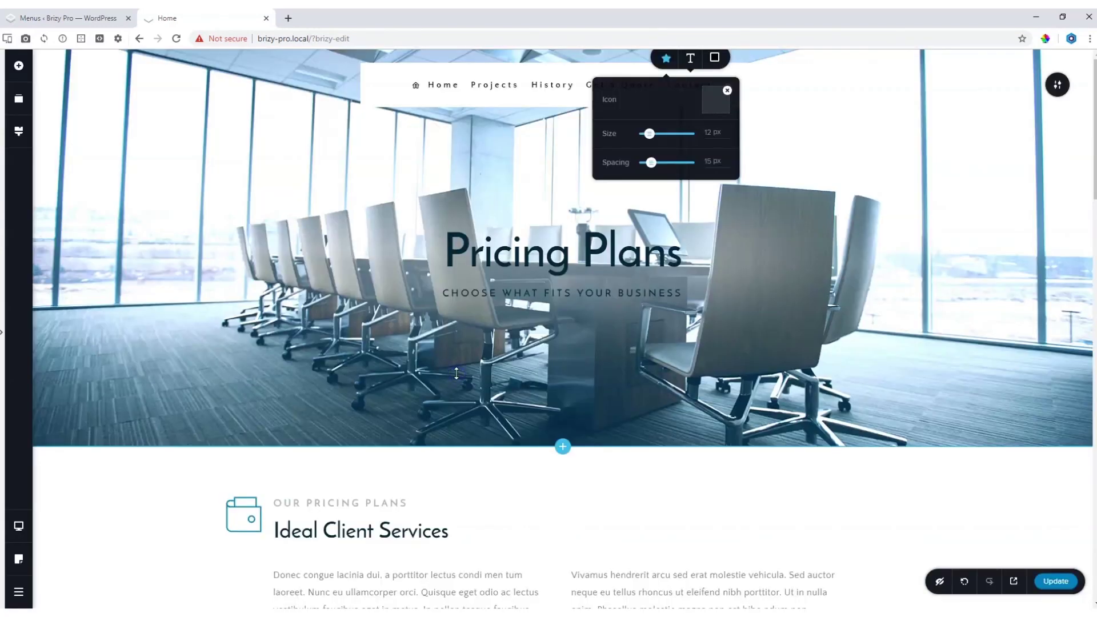
click(773, 101)
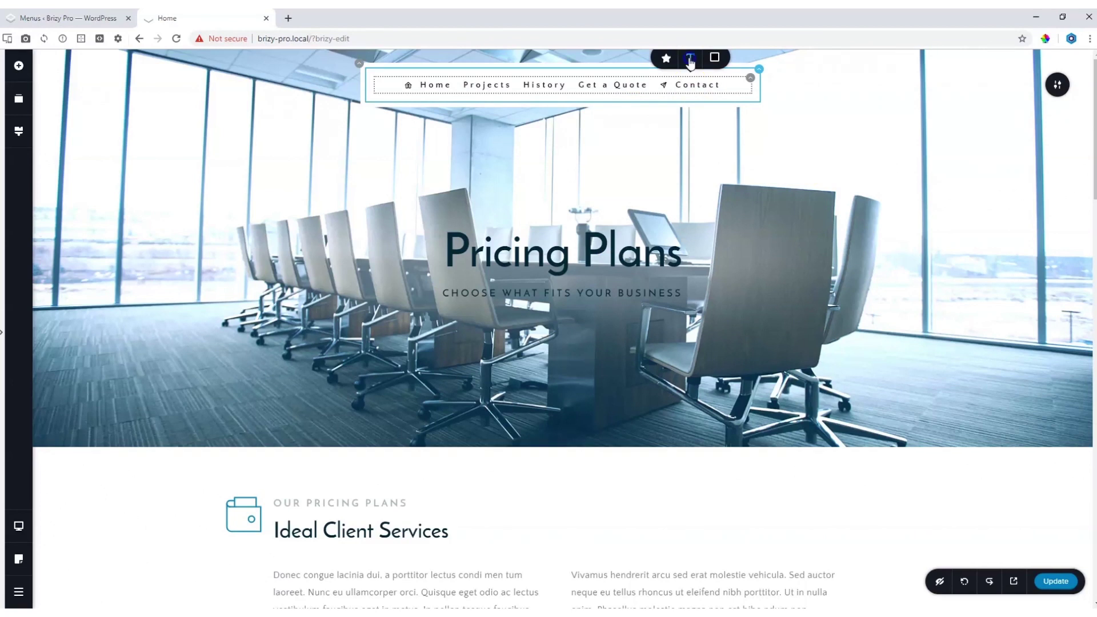
Step: Set the menu typography to Muli, size 16, with letter spacing 1.5
click(692, 60)
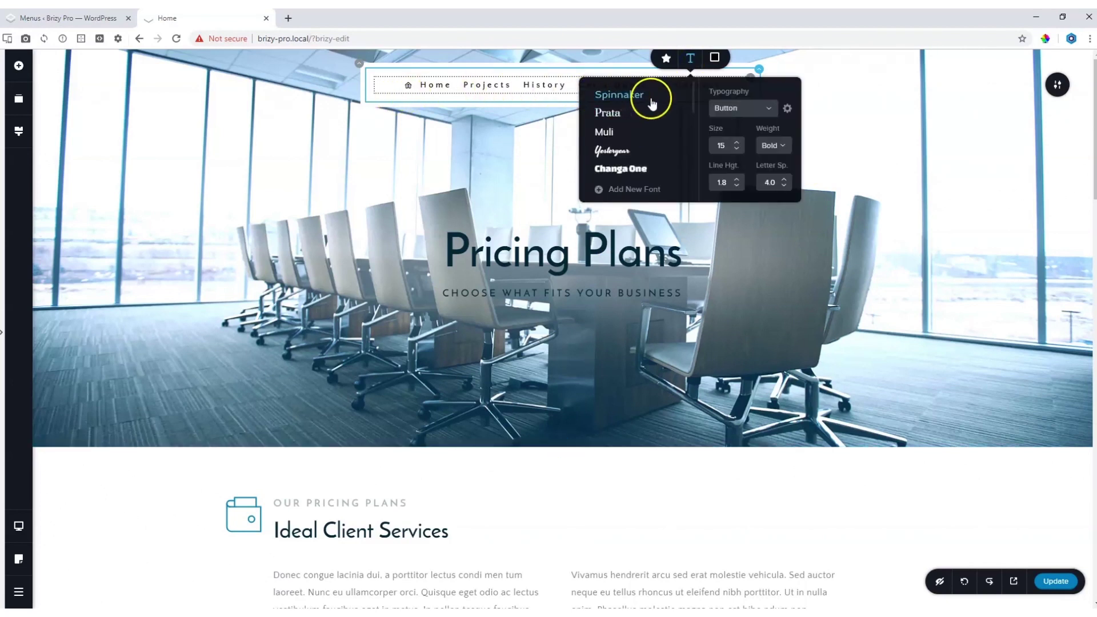
click(631, 168)
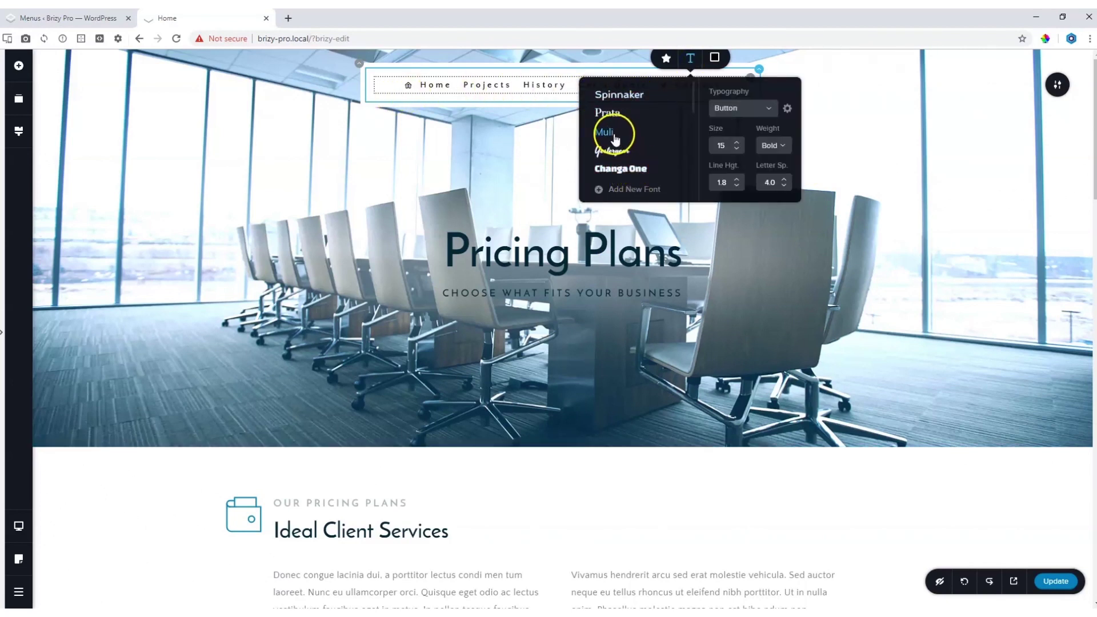
click(605, 133)
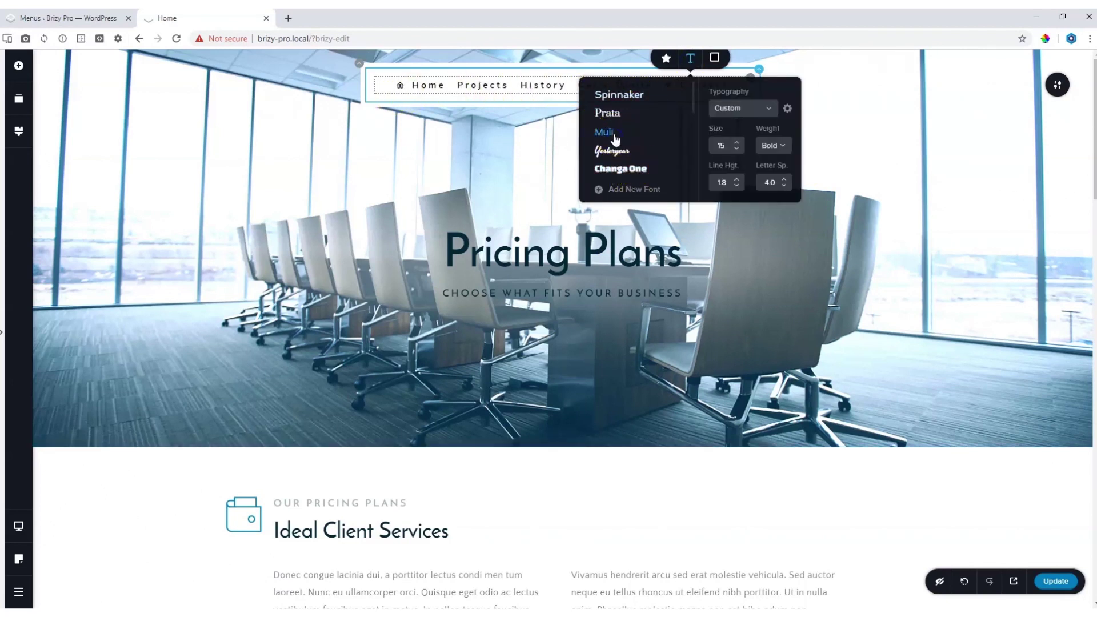
click(739, 143)
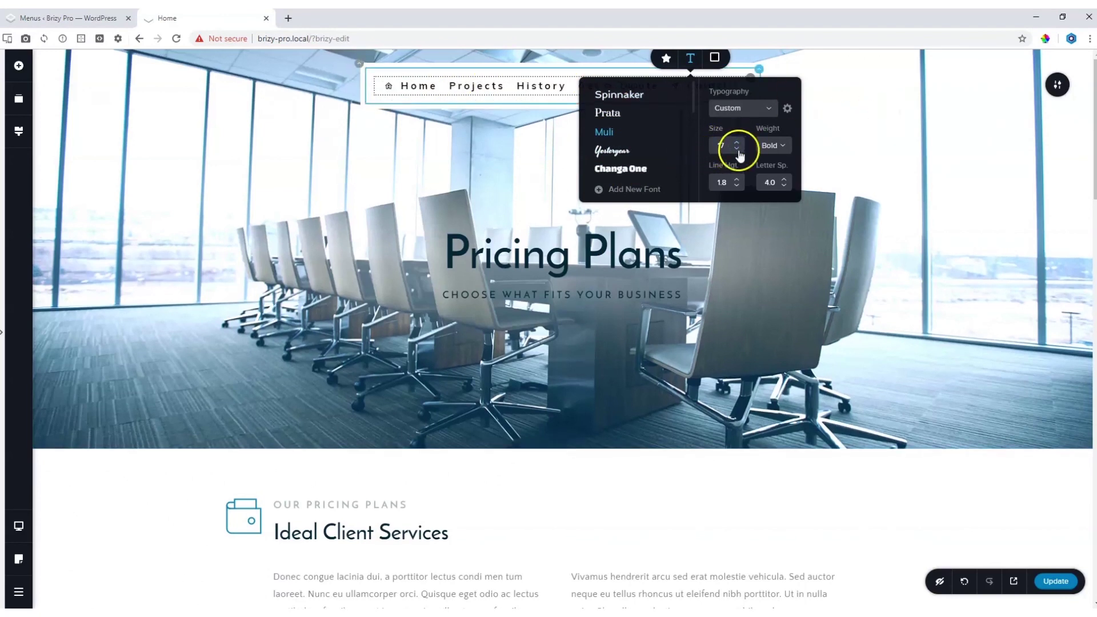
click(835, 133)
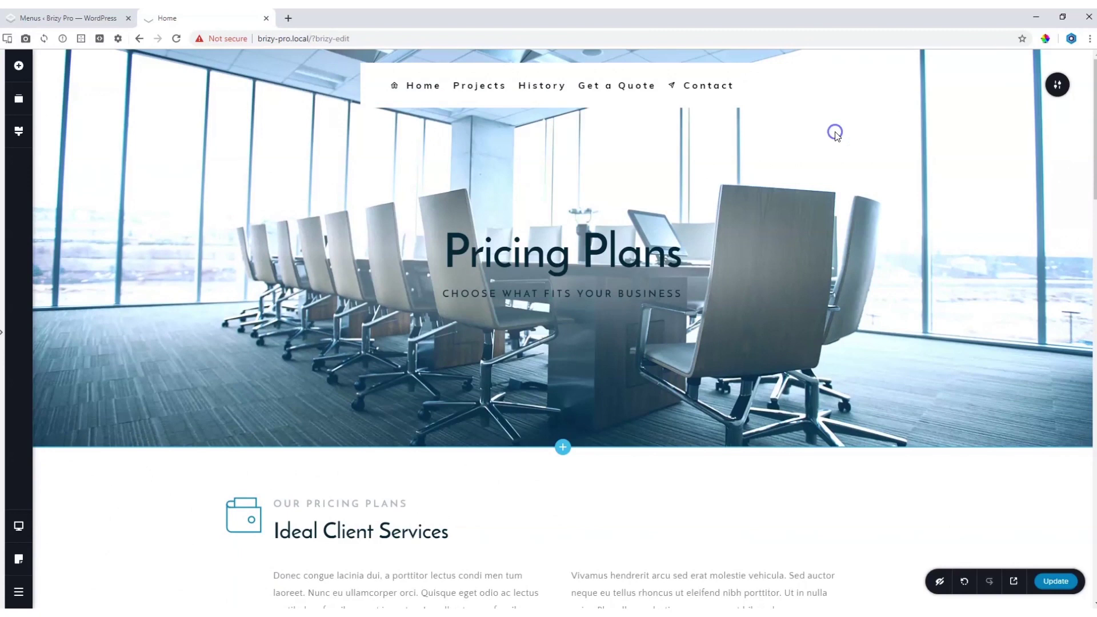
click(796, 186)
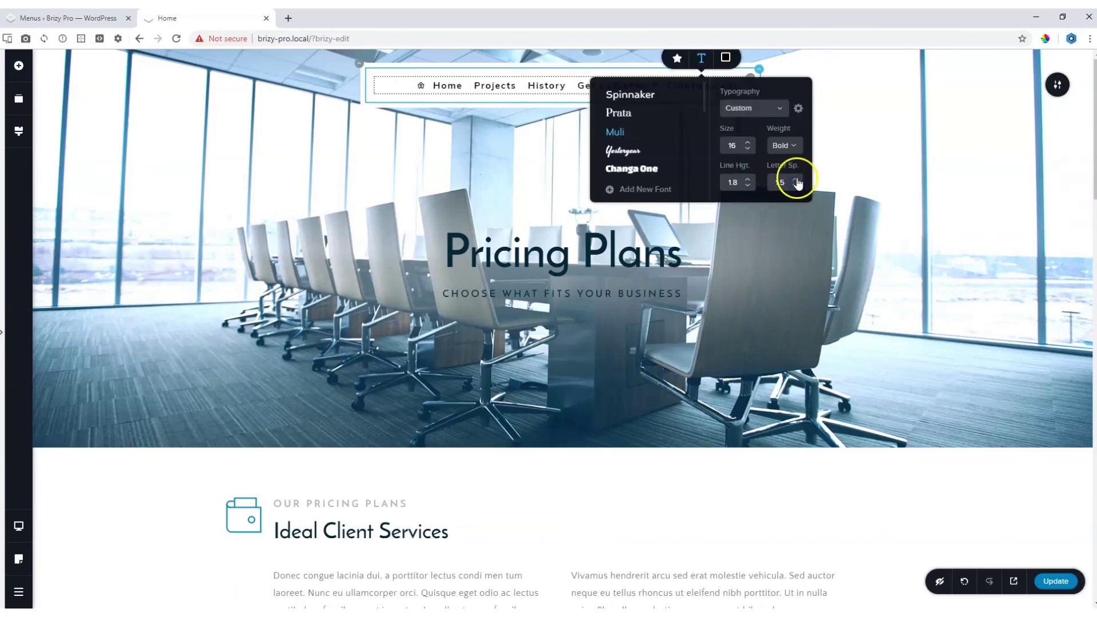
click(825, 138)
click(819, 130)
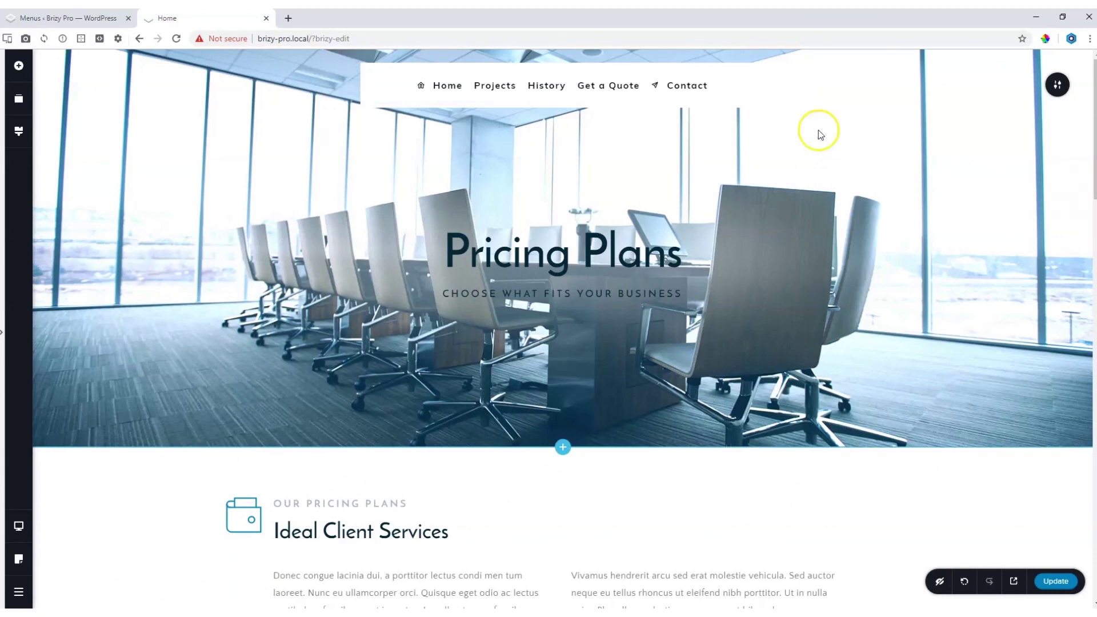
click(703, 89)
click(704, 58)
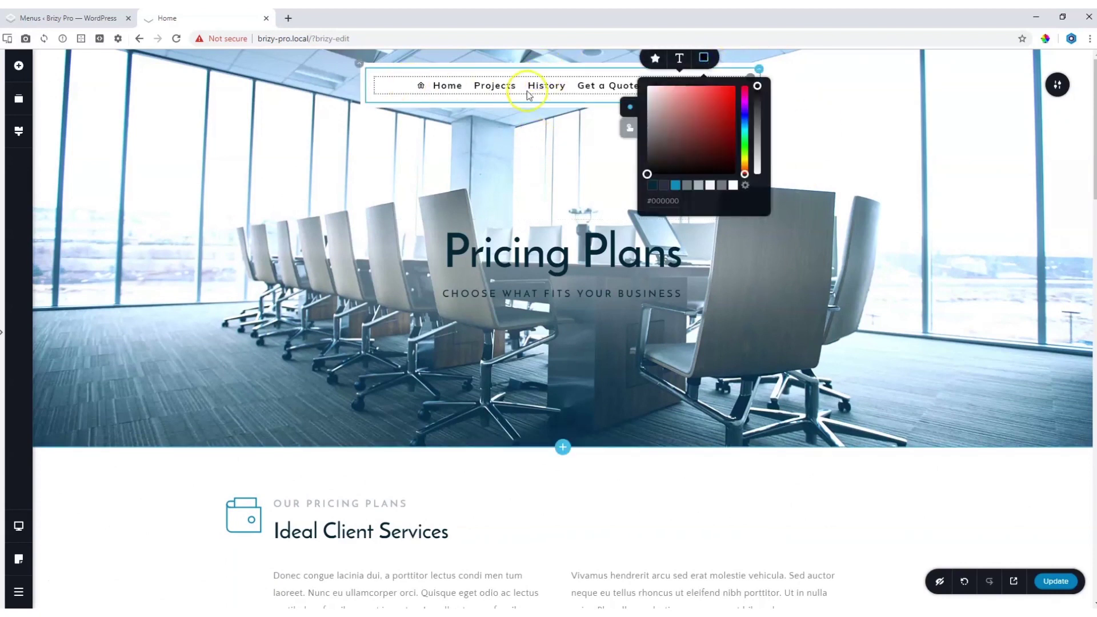
Step: Colour the menu text red #D75E5E and give it a blue hover colour
mouse_move(662, 152)
mouse_down()
mouse_move(663, 122)
mouse_move(686, 110)
mouse_up()
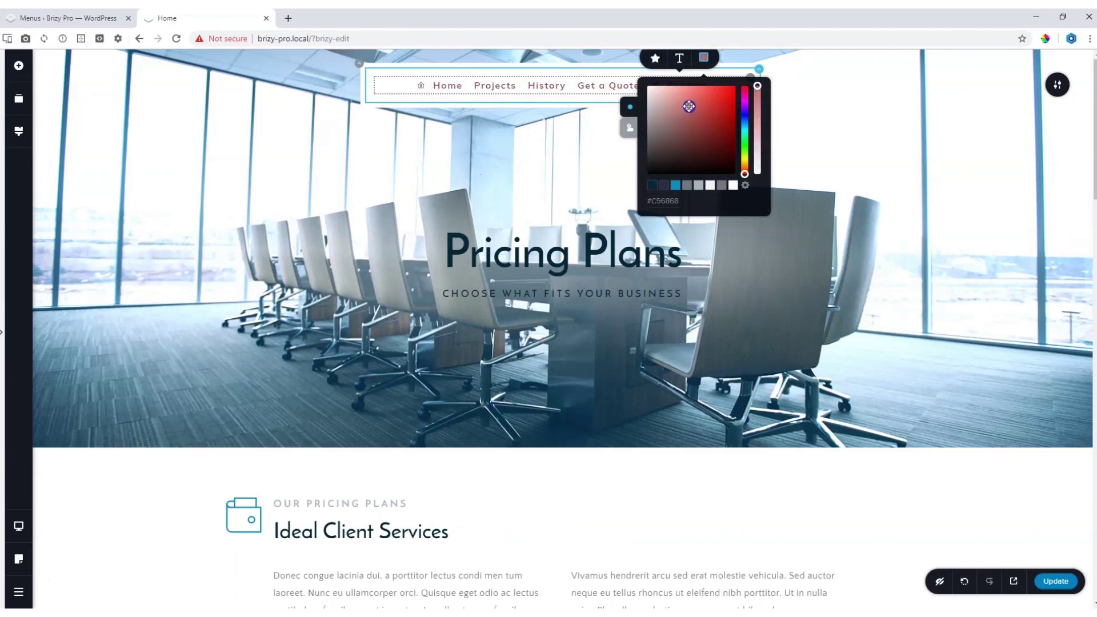
click(628, 130)
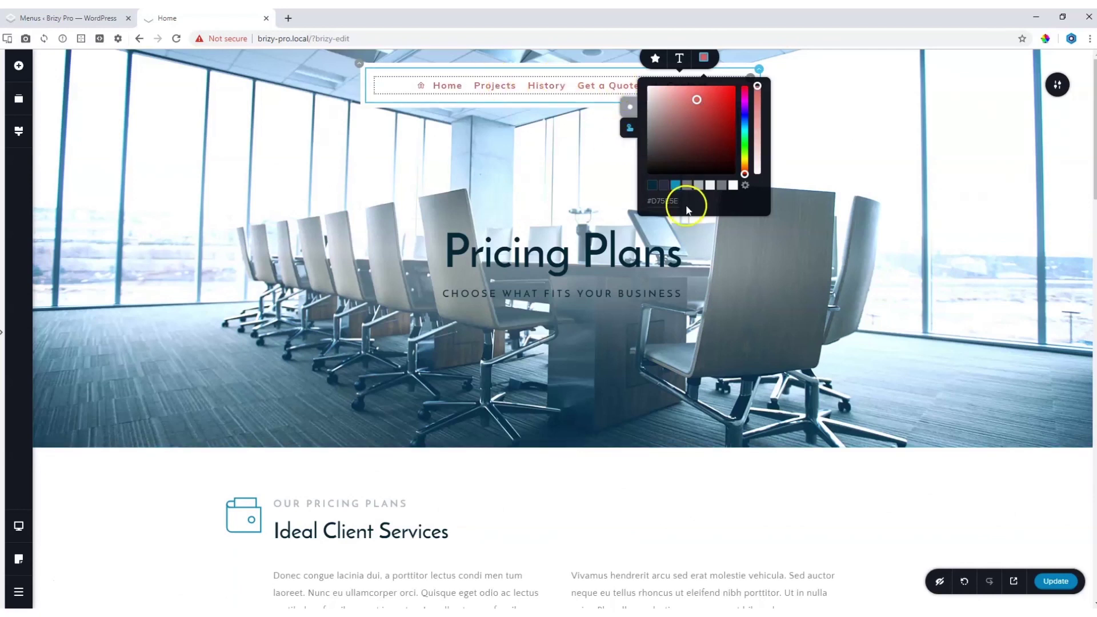
click(675, 188)
click(838, 108)
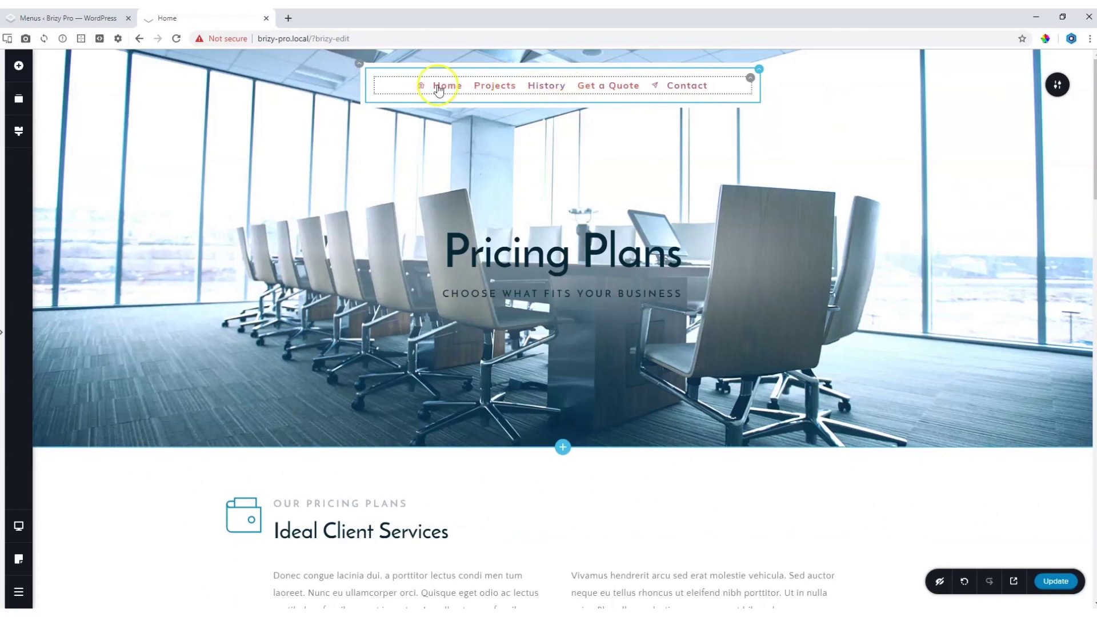
click(713, 99)
click(726, 105)
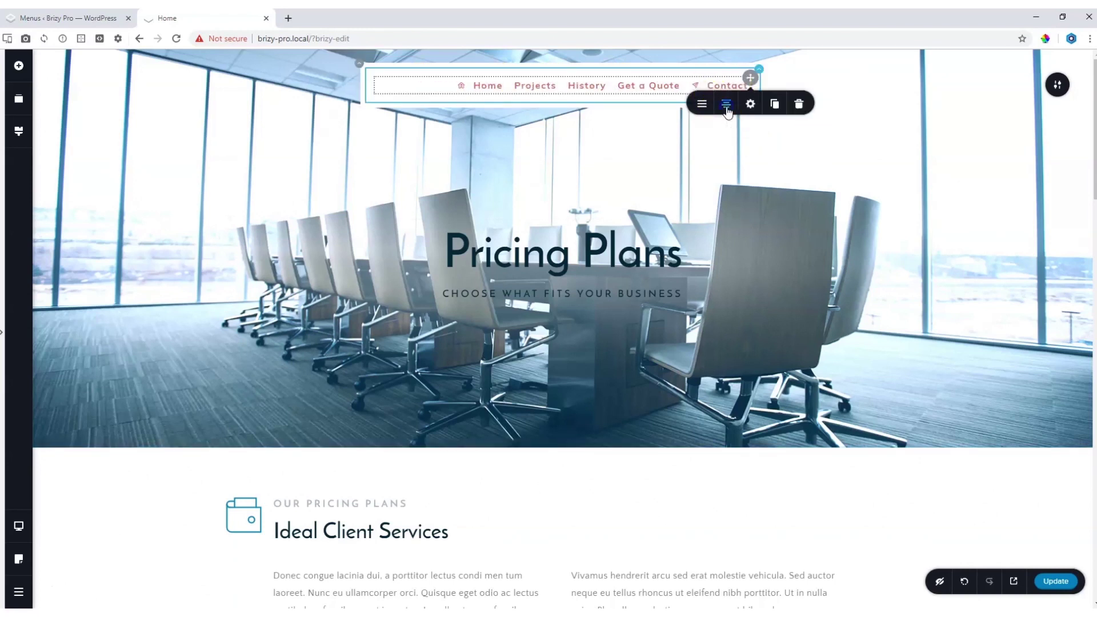
click(727, 105)
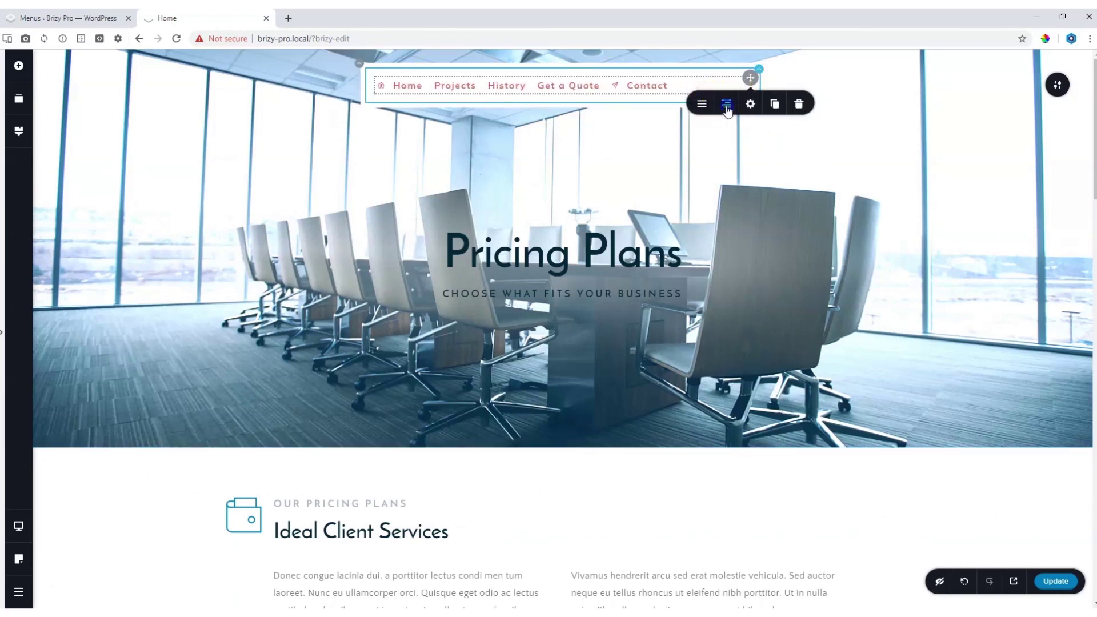
click(726, 105)
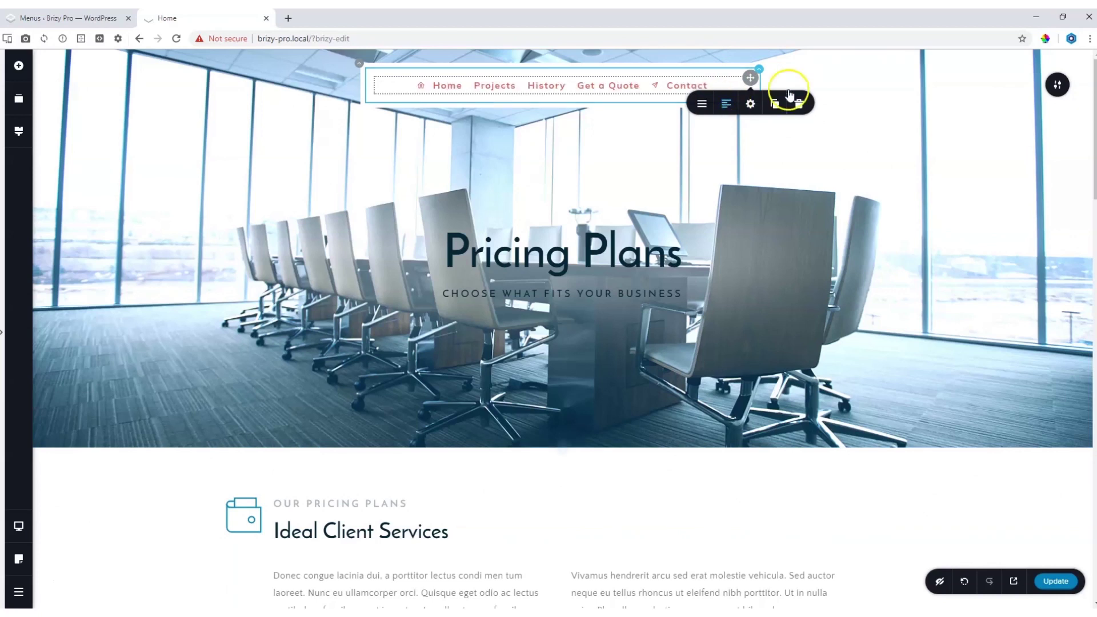
click(868, 88)
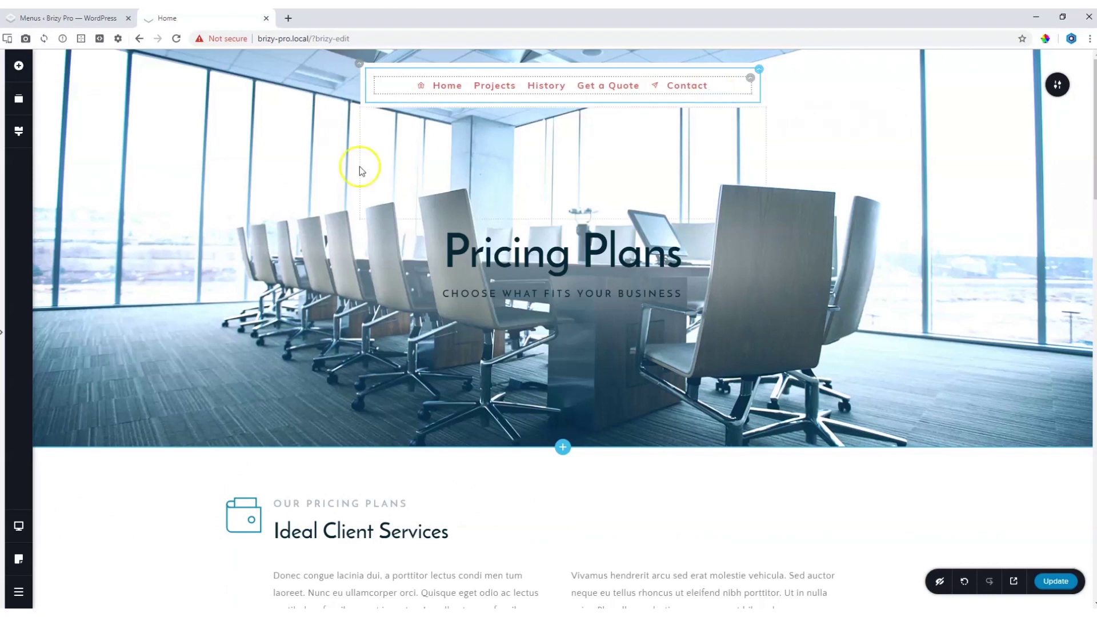
Step: Switch to Tablet preview and open and close the hamburger drawer twice to test it
click(18, 526)
click(80, 517)
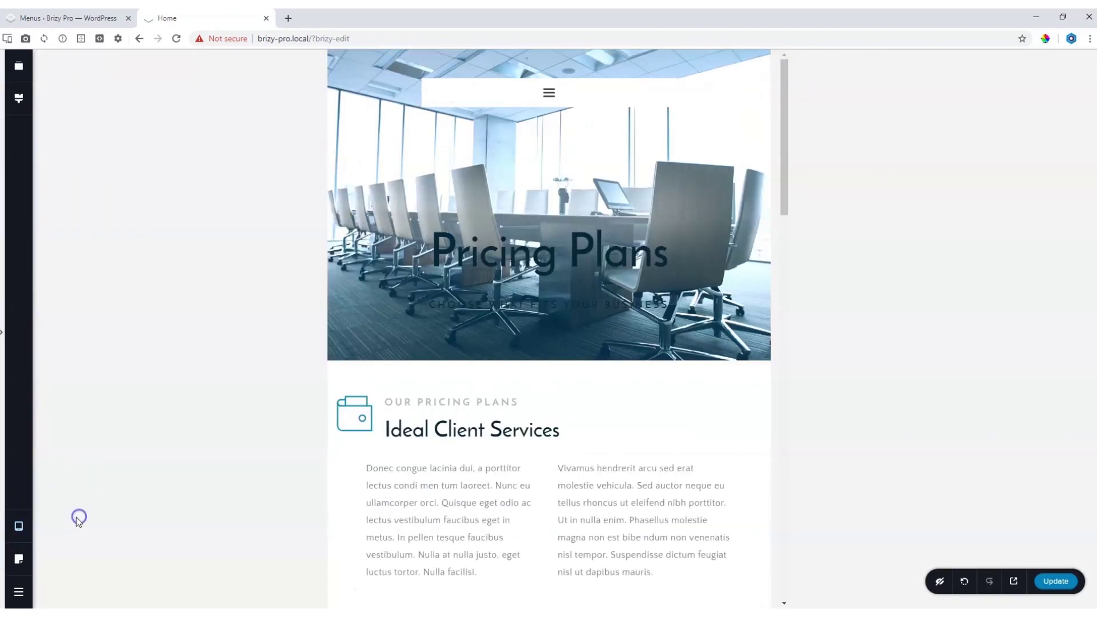
click(549, 93)
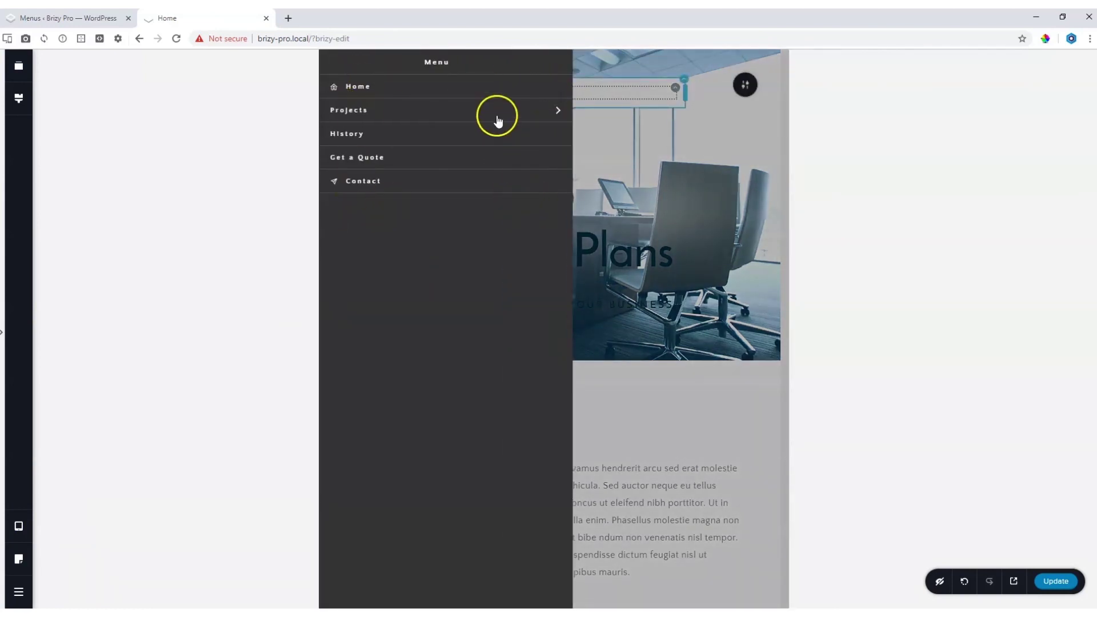
click(600, 112)
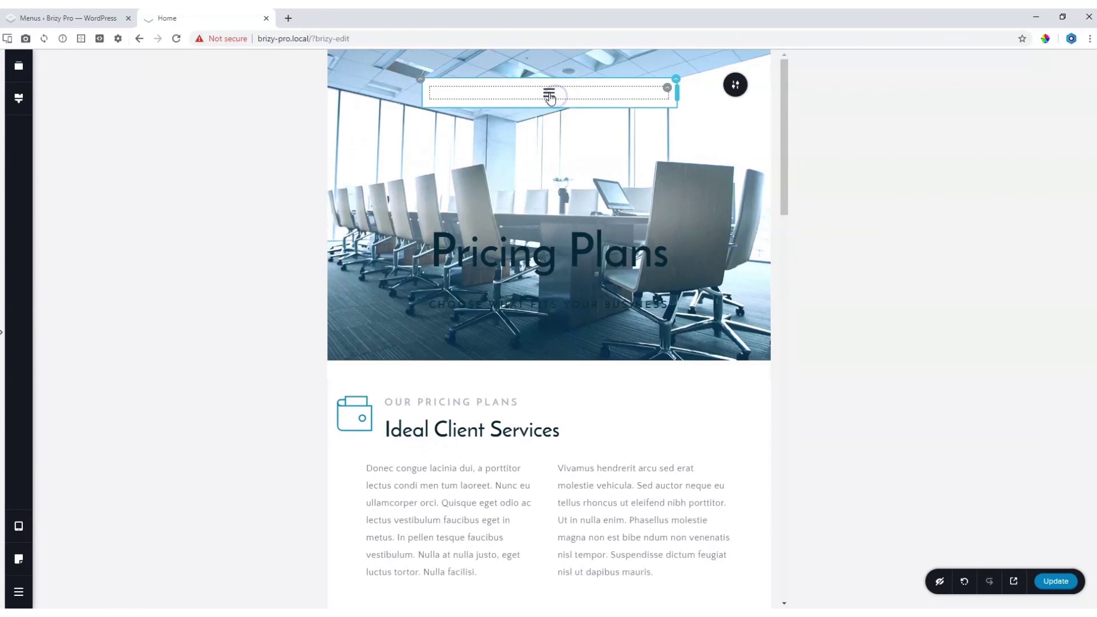
click(549, 95)
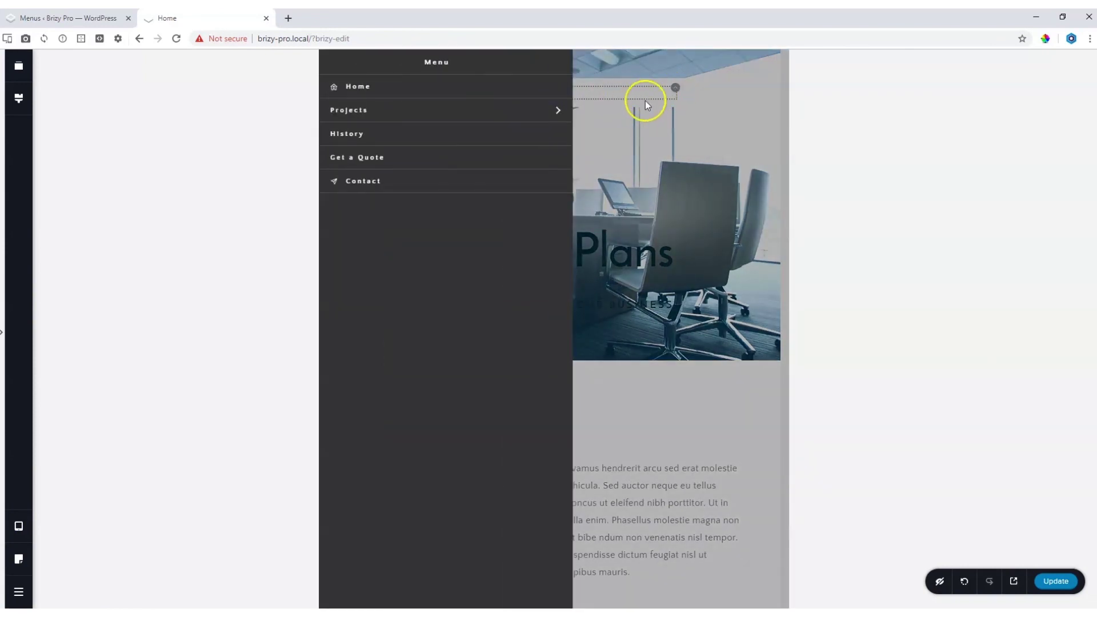
click(646, 100)
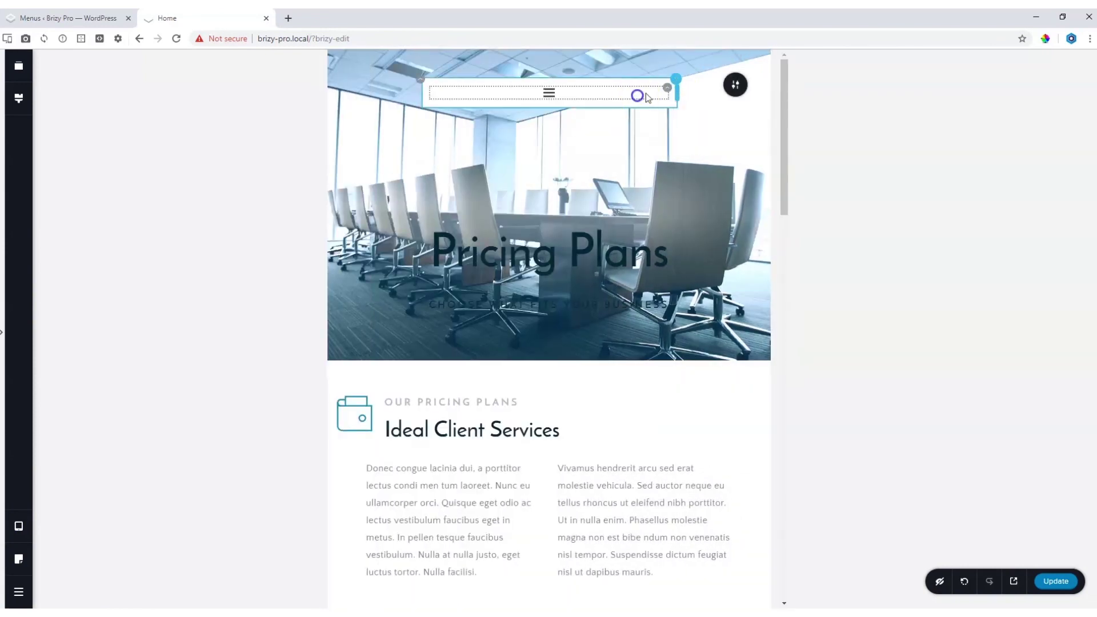
click(667, 89)
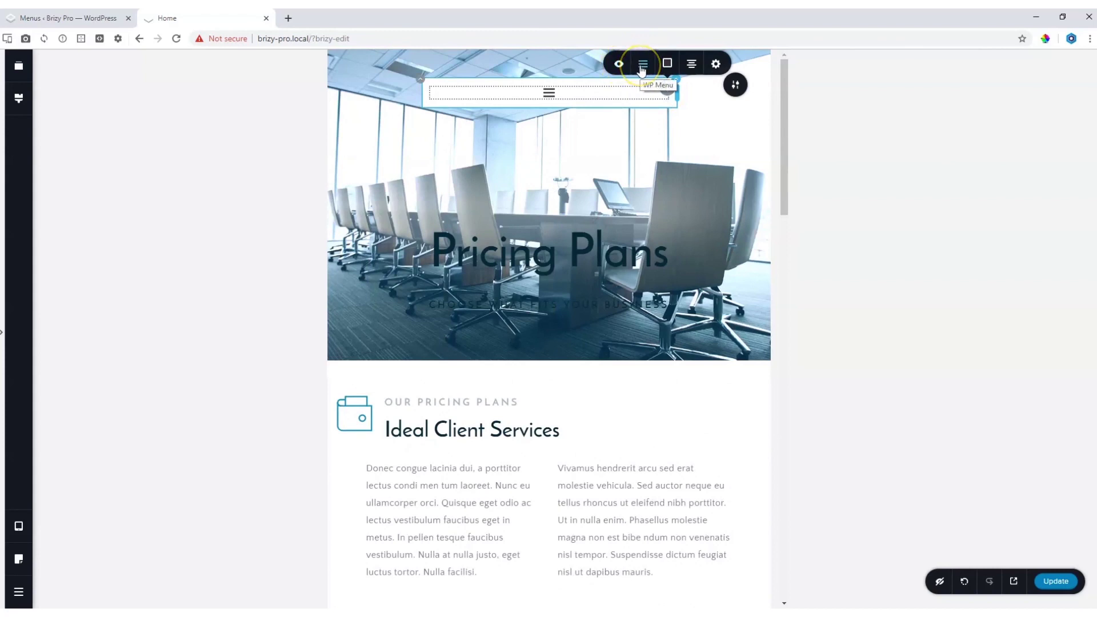
Step: Switch off Make it Hamburger for tablet so the five items show as a horizontal bar
click(642, 70)
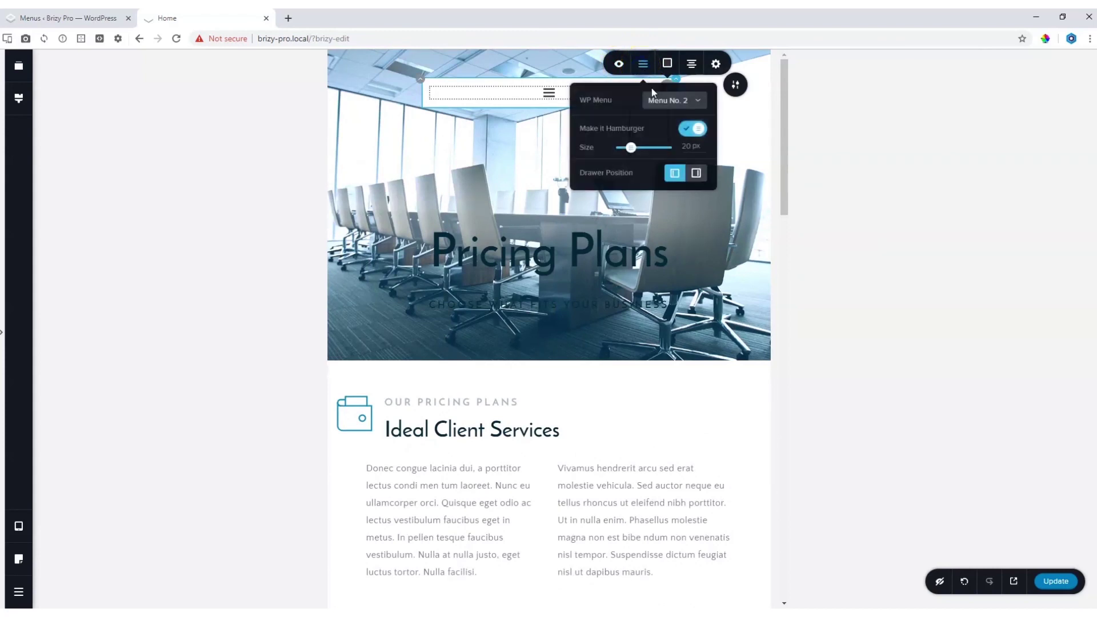
click(676, 130)
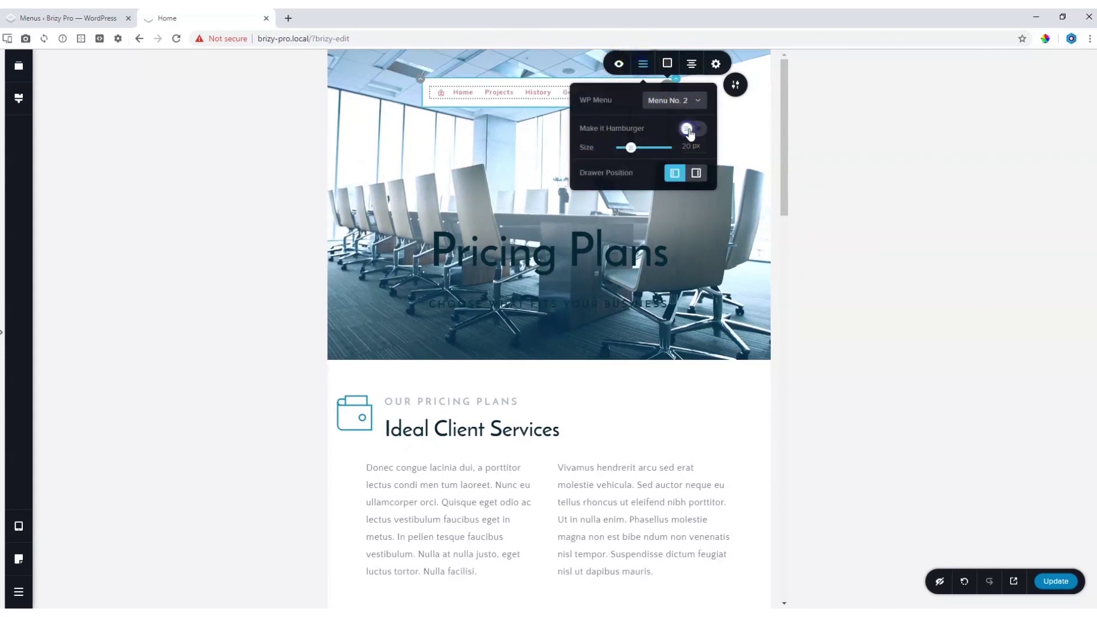
click(736, 95)
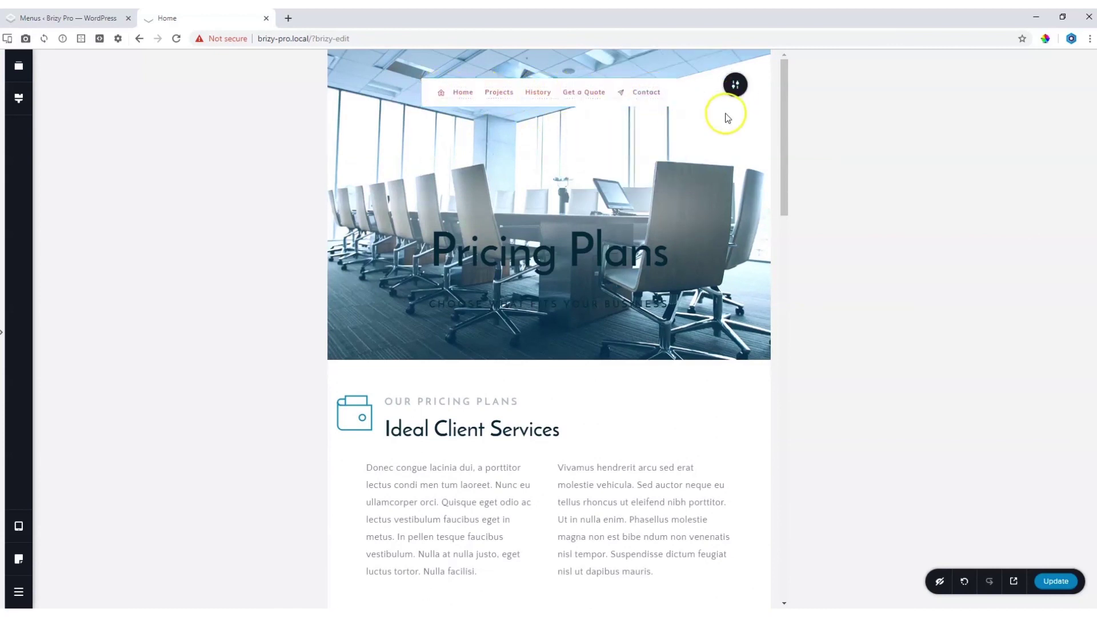
Step: Switch to Mobile preview, open the hamburger drawer and select its five menu items
click(85, 545)
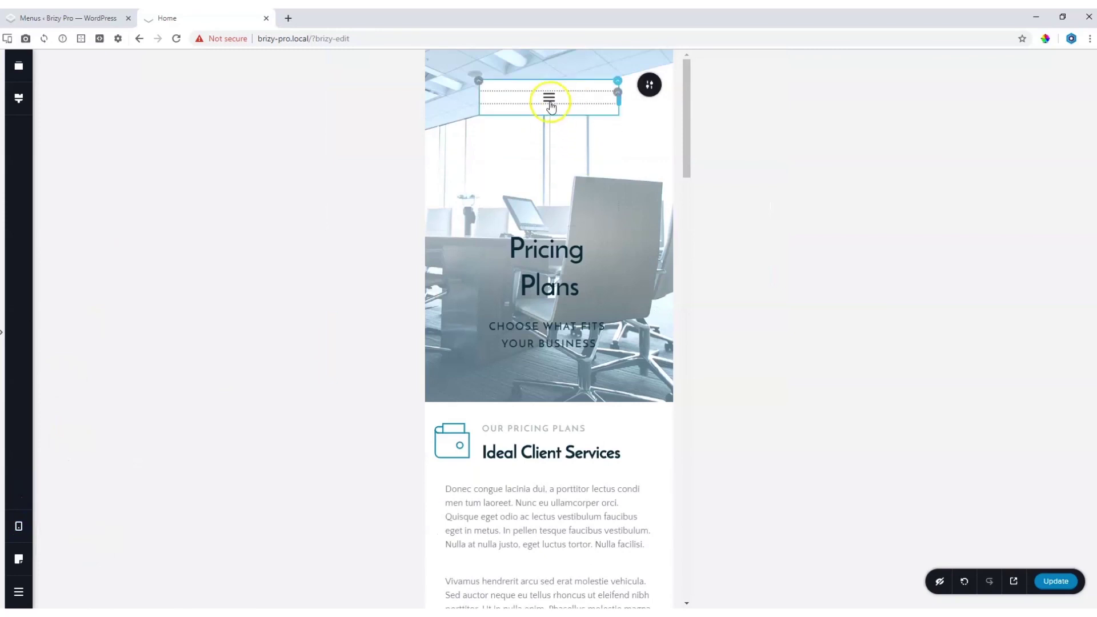
click(549, 100)
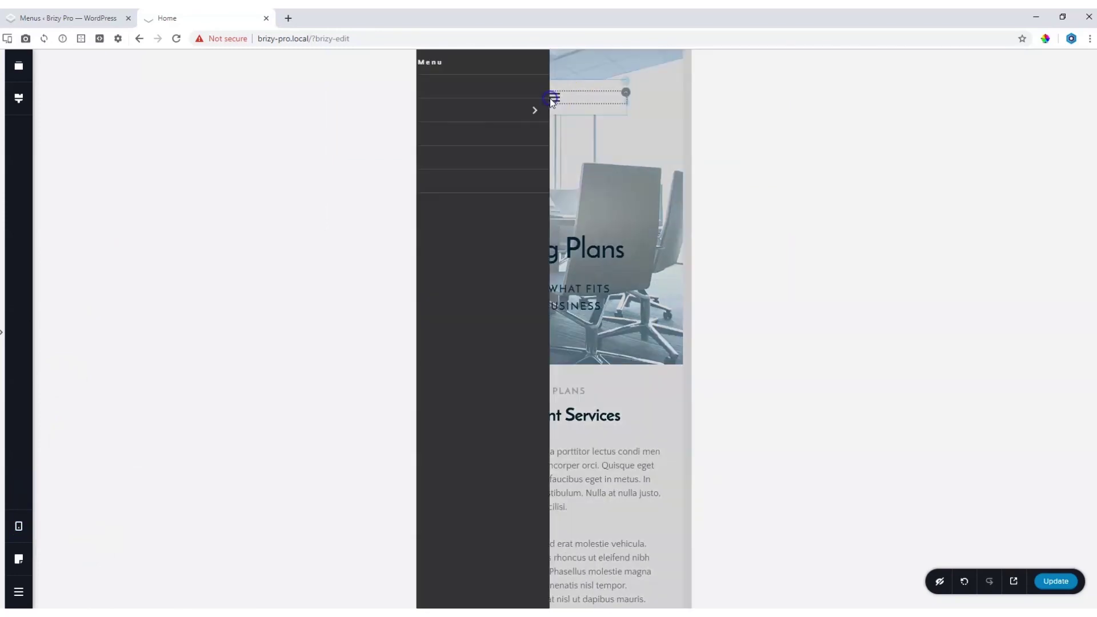
click(550, 98)
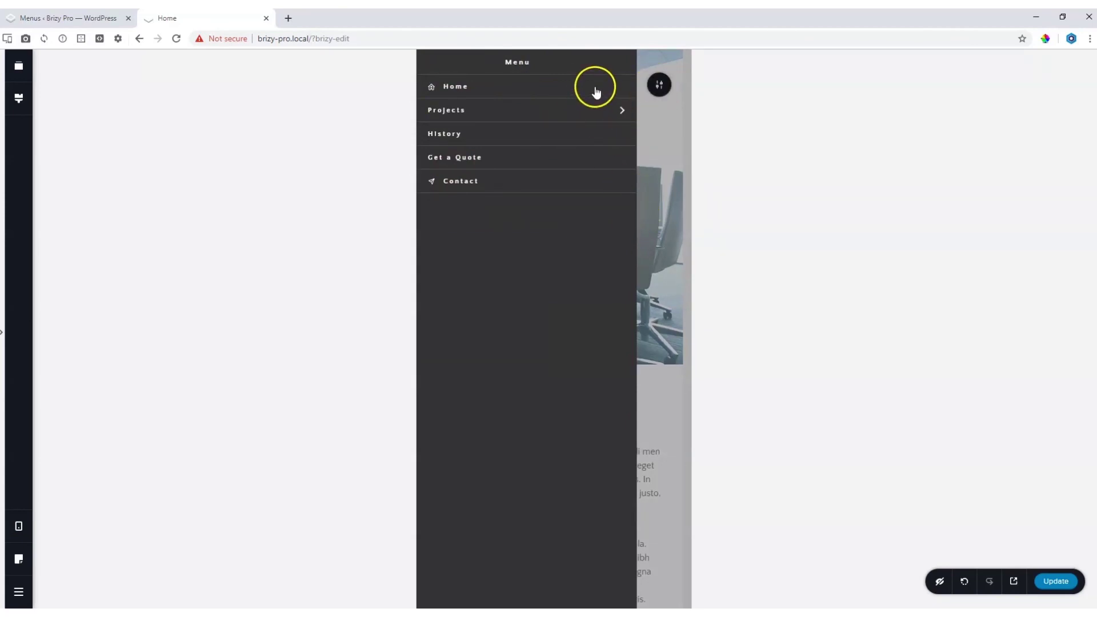
click(622, 92)
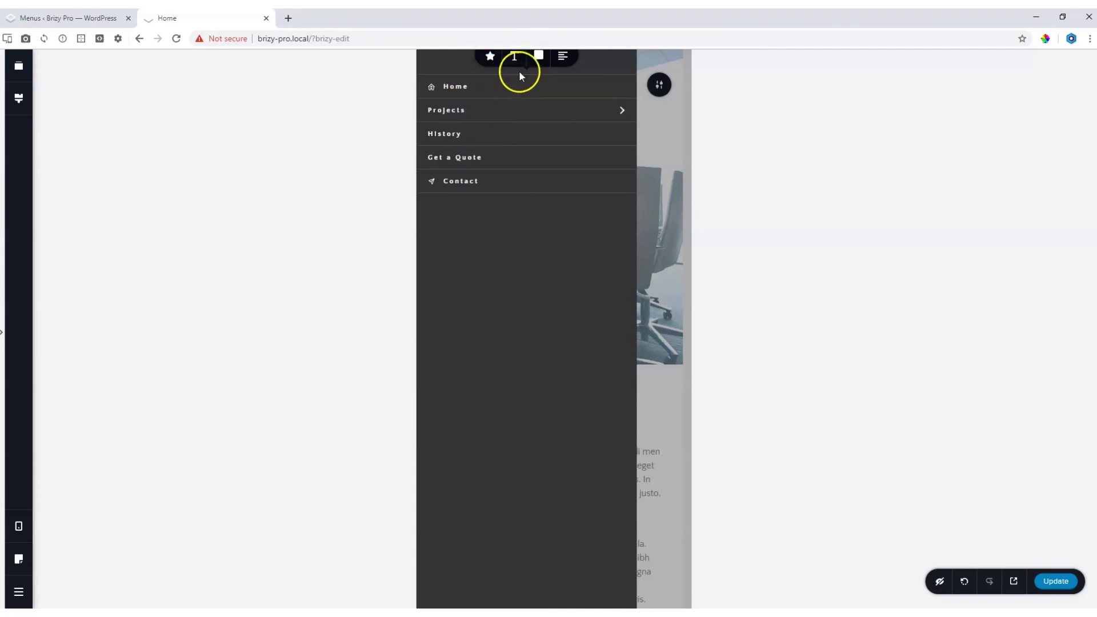
Step: Raise the drawer's menu text to size 19 with a 2.2 line height
click(501, 103)
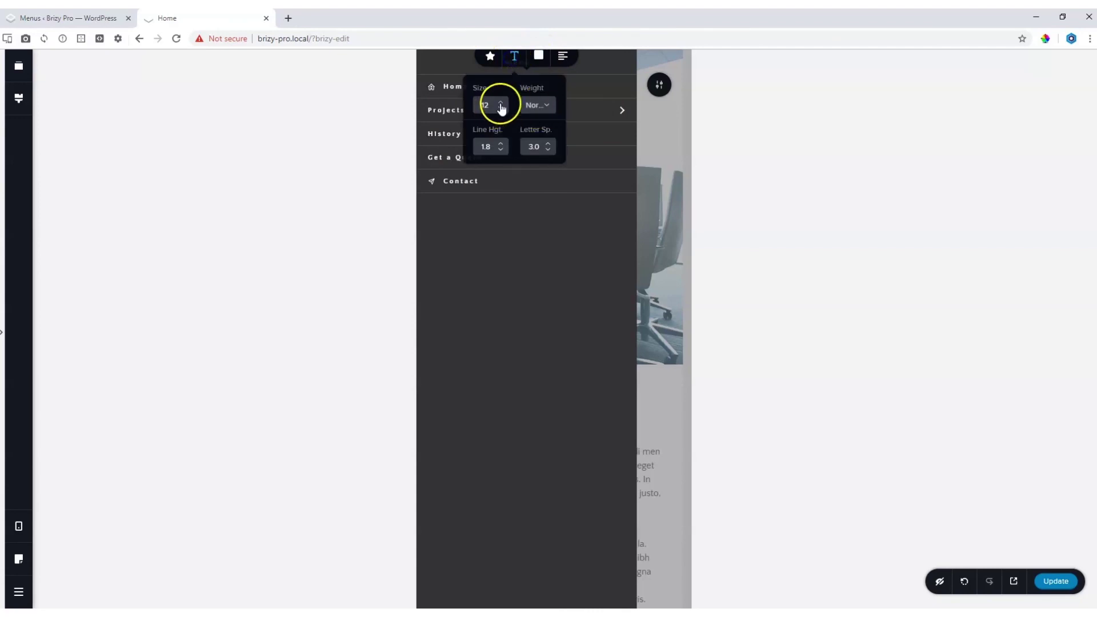
click(502, 104)
click(501, 103)
click(501, 103)
click(501, 103)
click(501, 102)
click(501, 103)
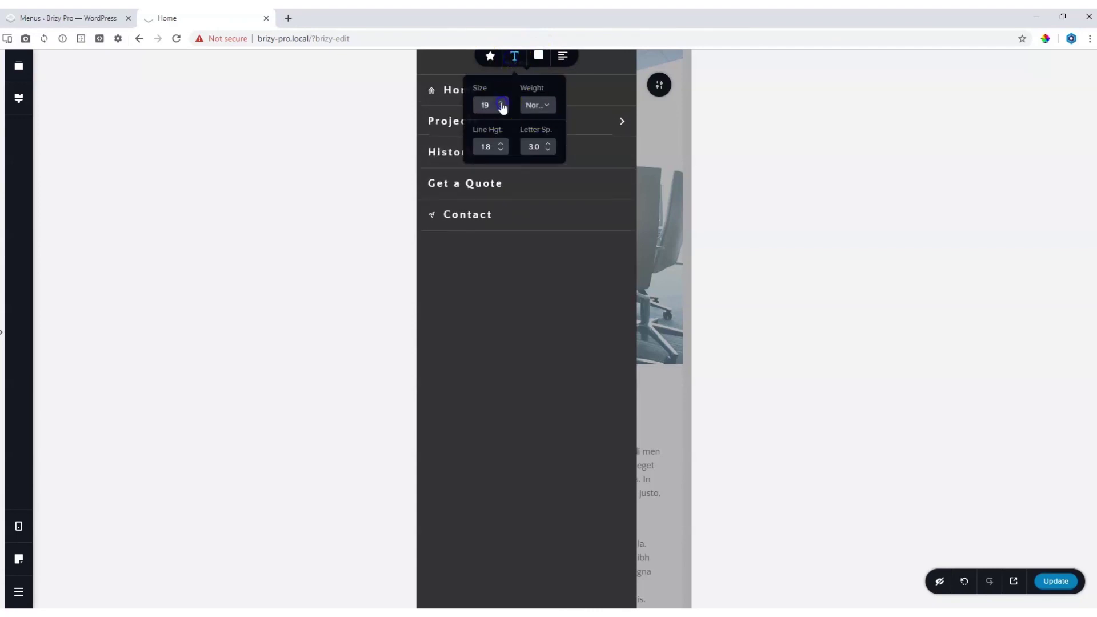
click(501, 143)
click(501, 143)
click(502, 143)
click(501, 144)
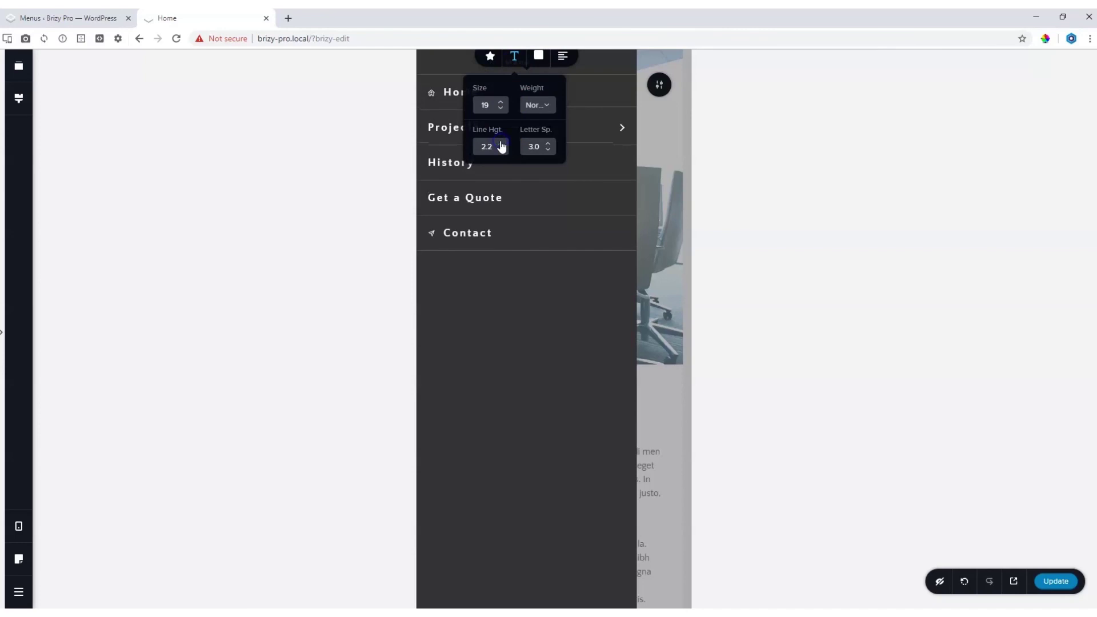
click(501, 144)
Step: Give the mobile drawer a #CD4343 red background, then close the drawer
click(539, 57)
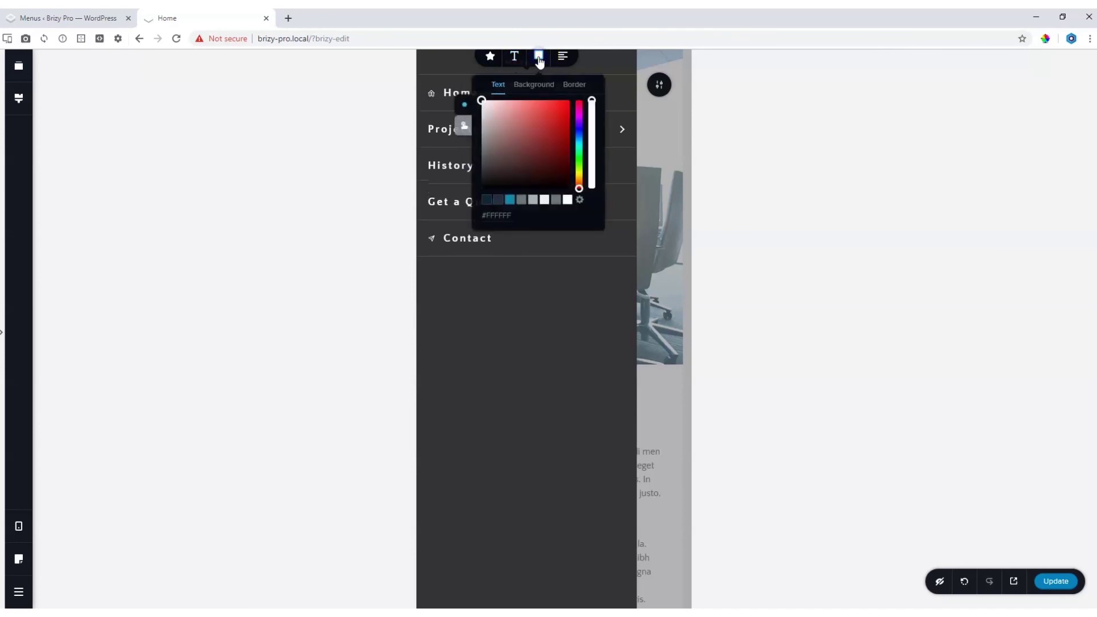
click(543, 86)
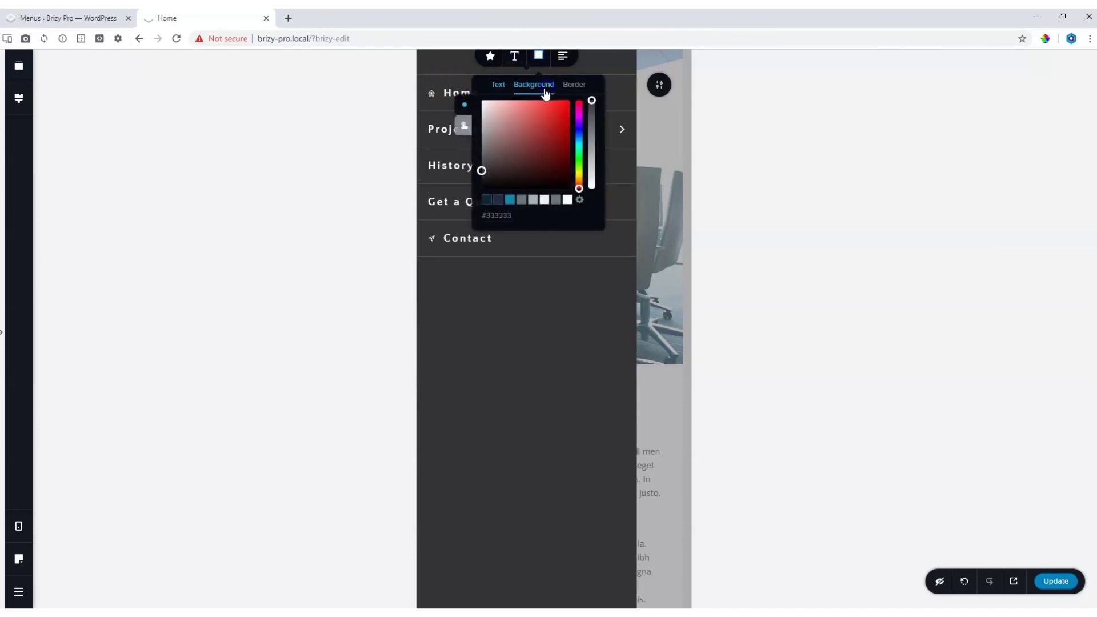
click(535, 123)
drag(535, 122, 540, 116)
click(575, 84)
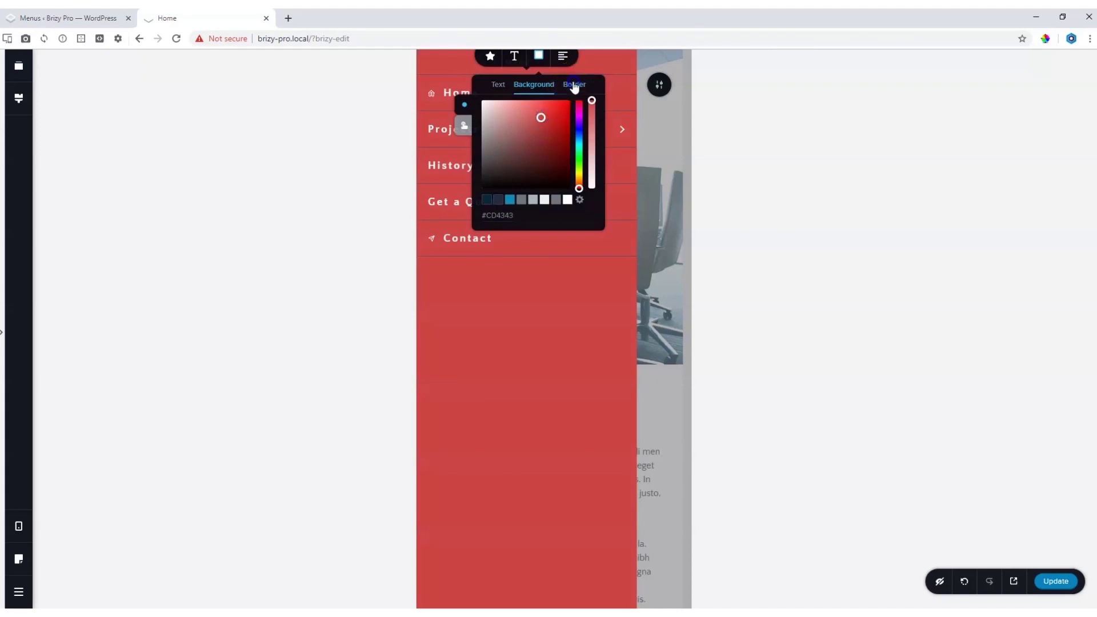
click(569, 204)
click(560, 286)
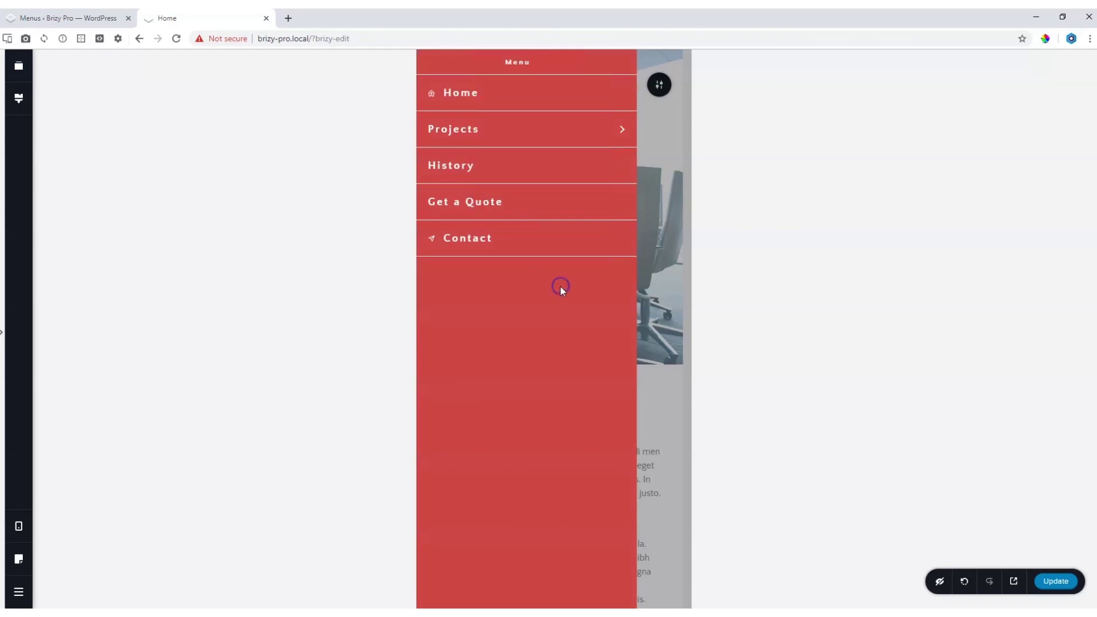
click(667, 134)
click(562, 103)
click(618, 94)
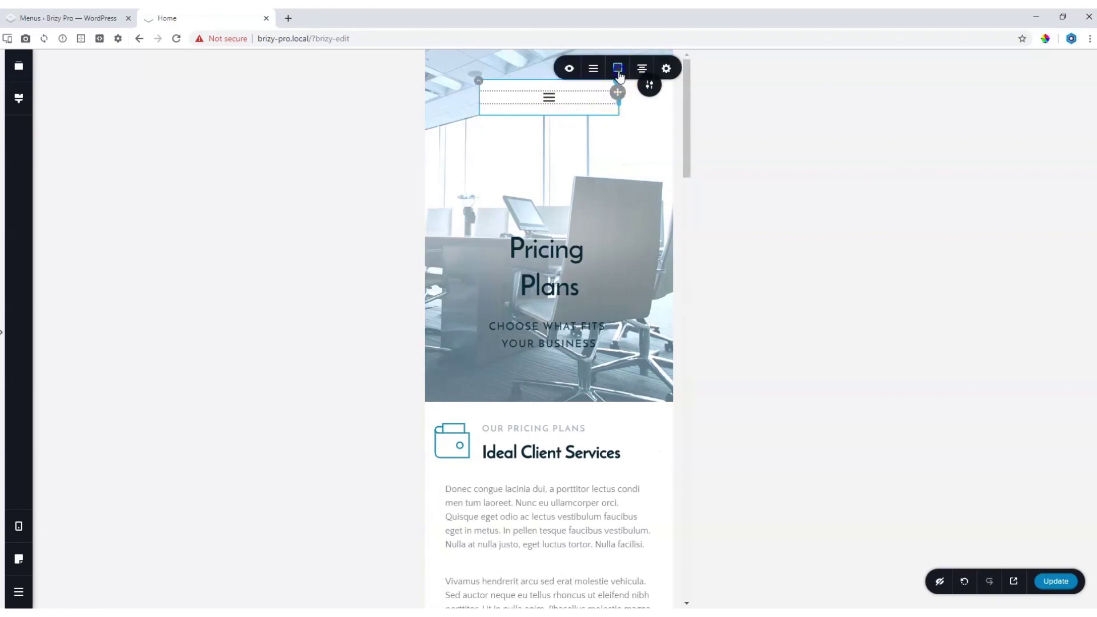
Step: Change the mobile hamburger icon's colour from black to red
click(618, 68)
drag(624, 114, 607, 109)
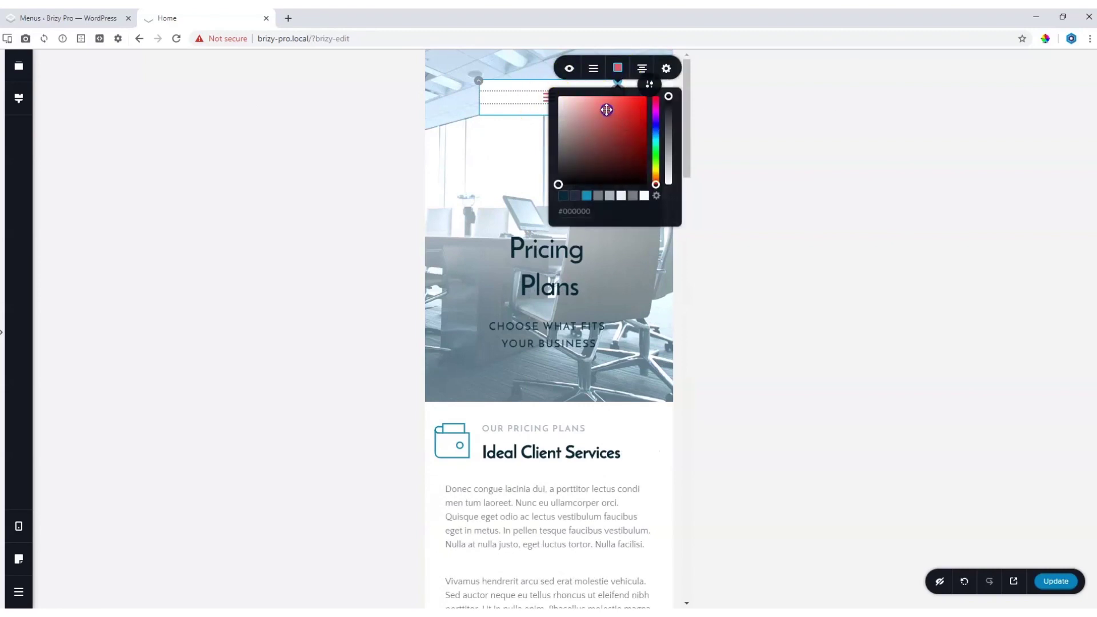
click(514, 147)
Step: Preview the red hamburger drawer, expand its Projects submenu, then close the drawer
click(553, 100)
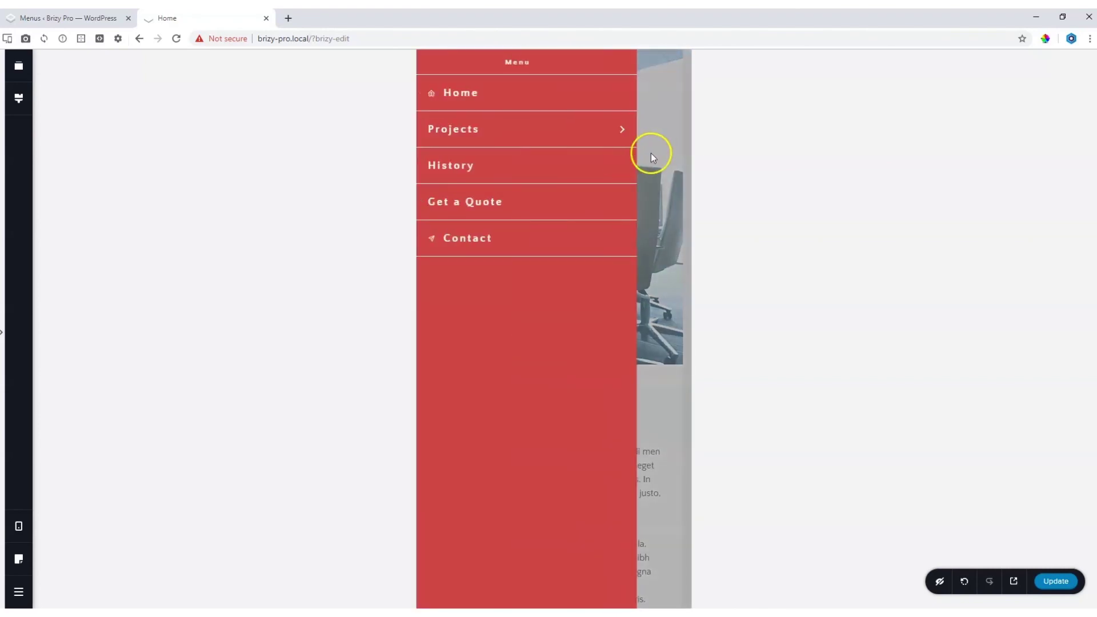
click(651, 153)
click(548, 107)
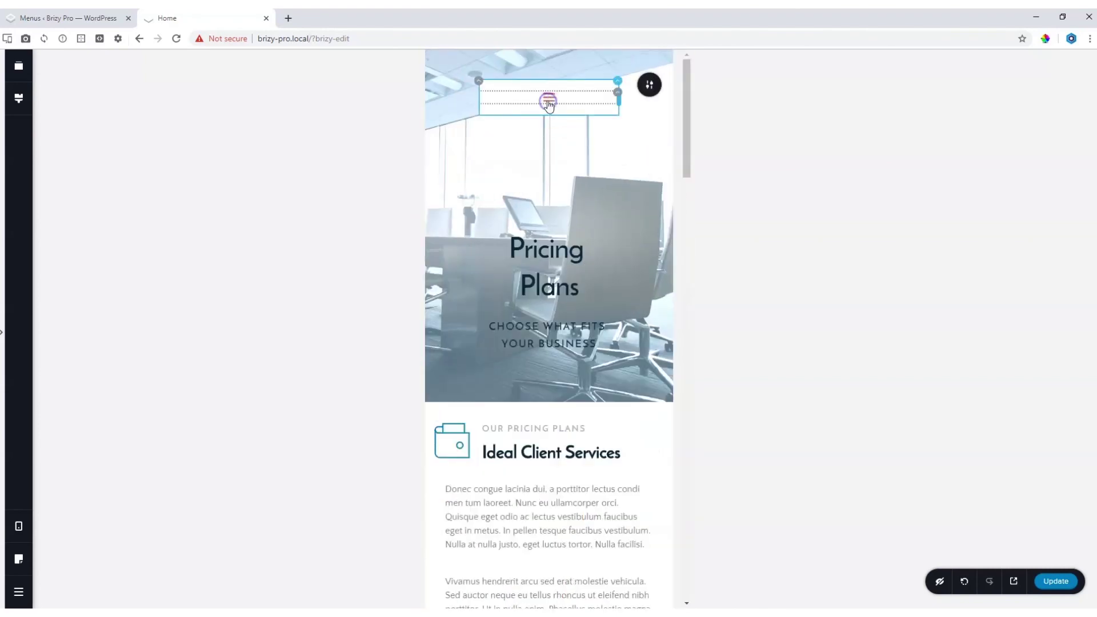
click(459, 129)
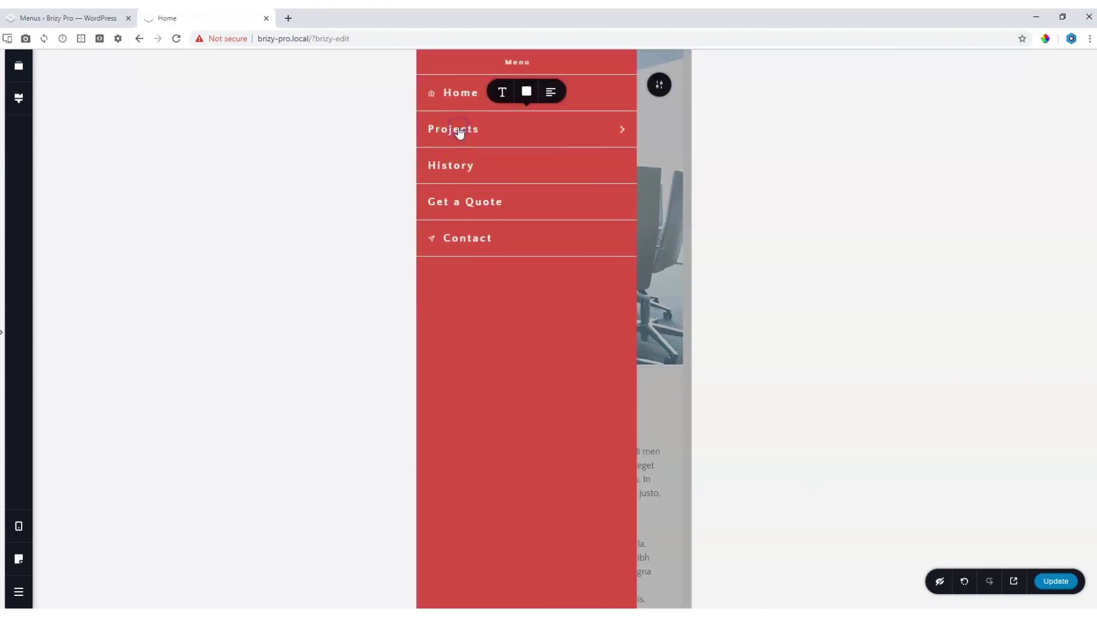
click(624, 131)
click(656, 169)
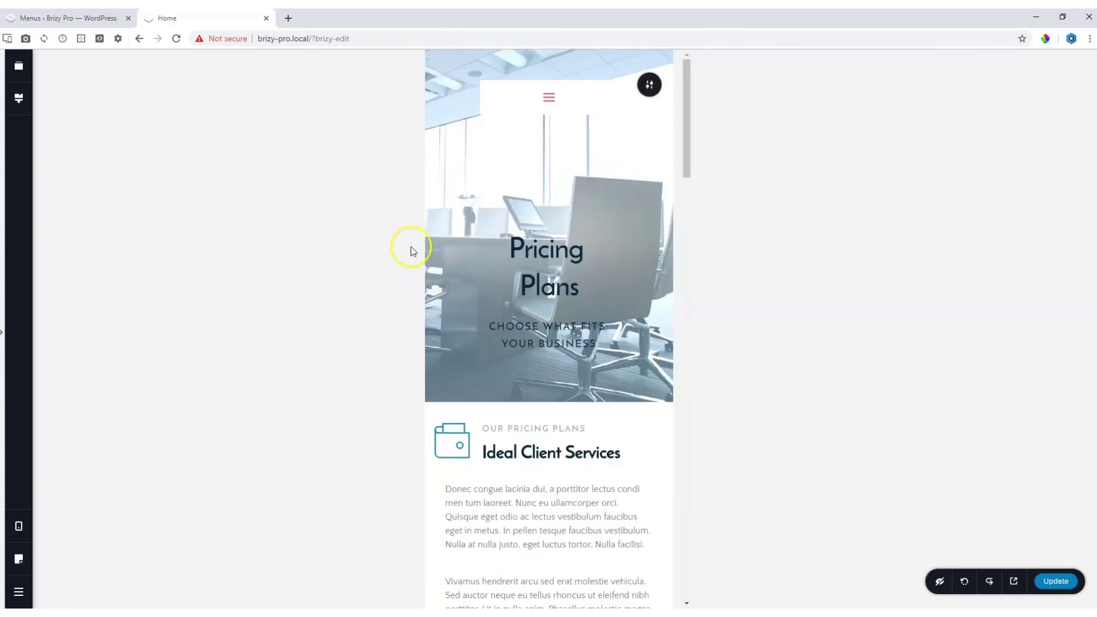
Step: Switch the device preview from mobile to Tablet, then to Desktop
click(18, 526)
click(72, 516)
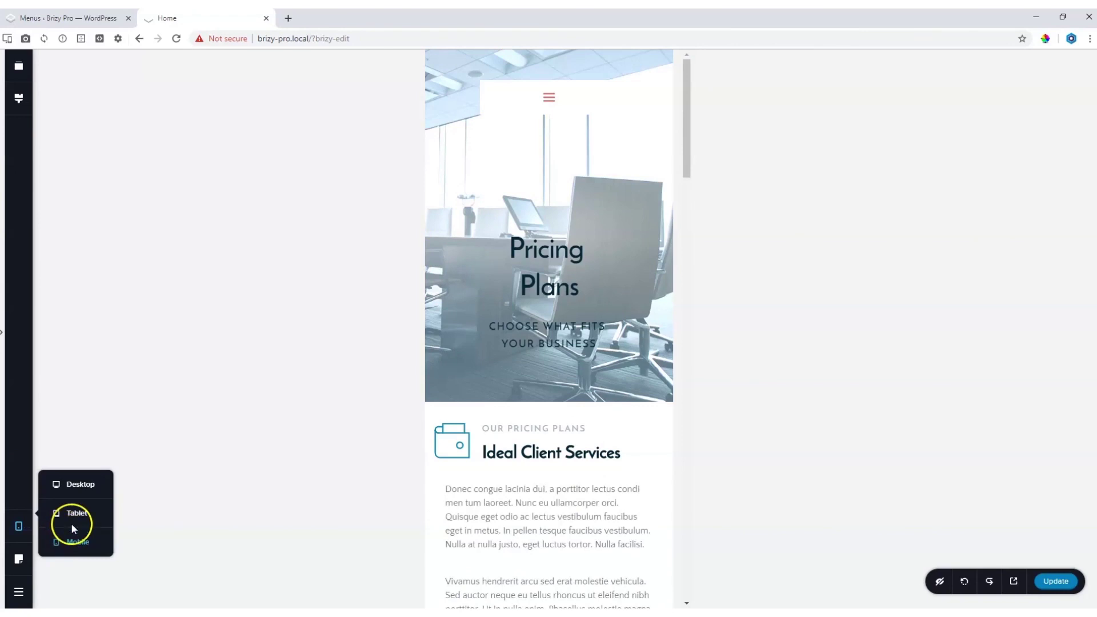
click(17, 526)
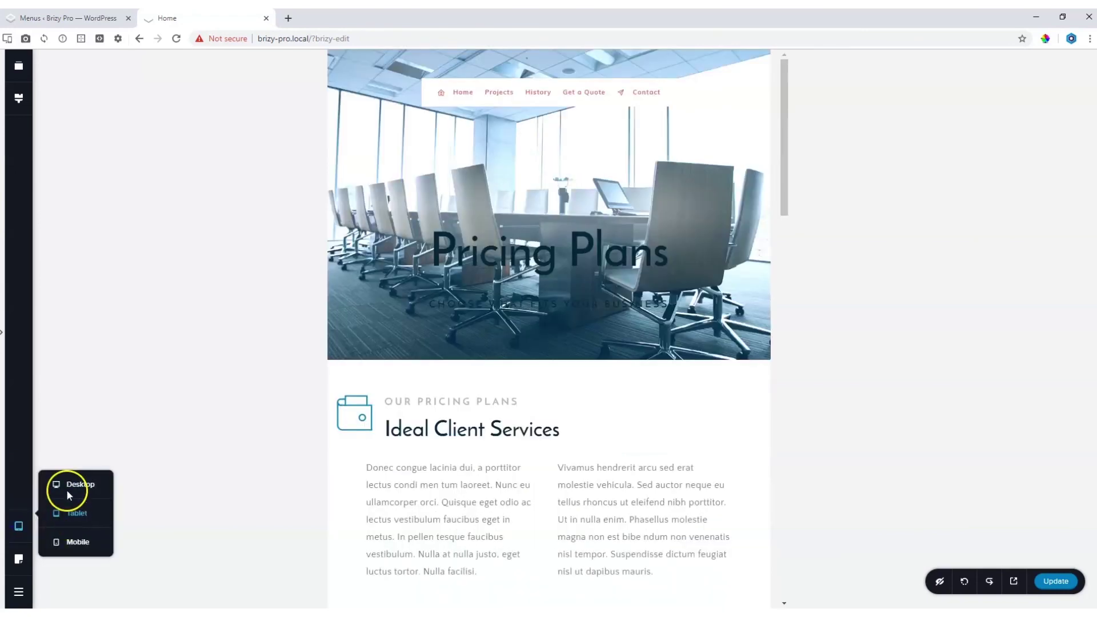
click(74, 486)
drag(318, 436, 317, 436)
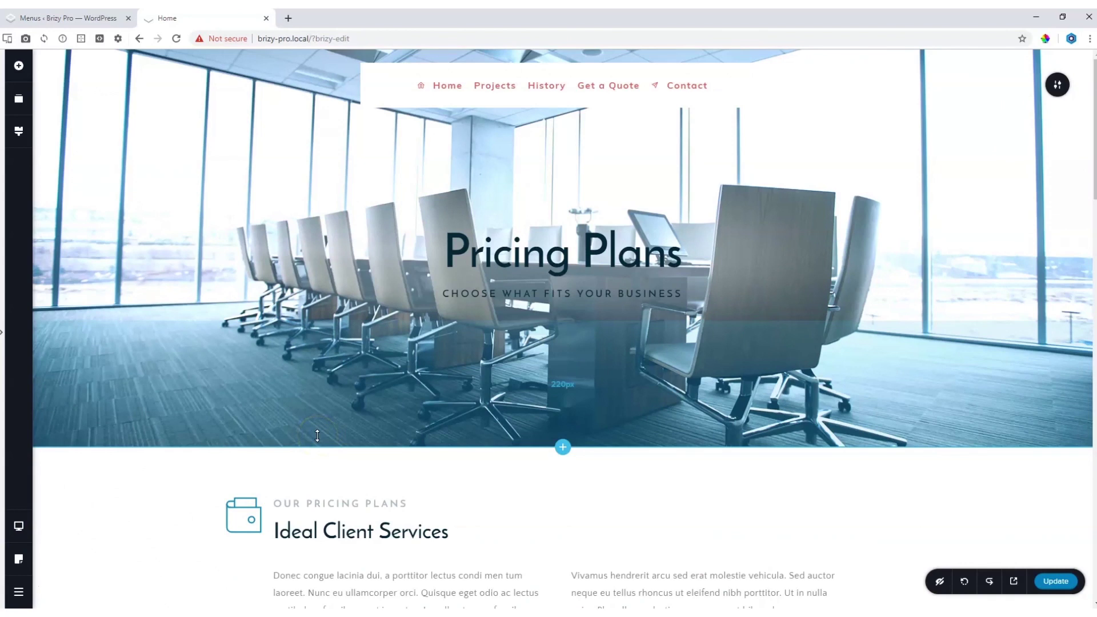
Step: Set the hero menu's WP Menu from Menu No. 2 to Main Menu
click(574, 87)
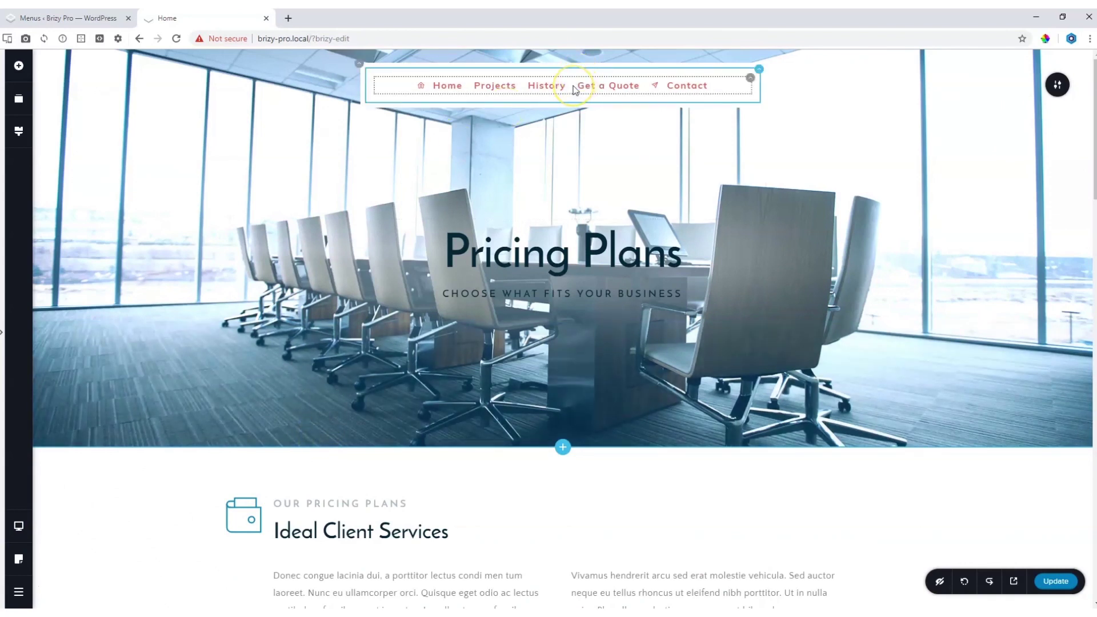
click(749, 82)
click(702, 106)
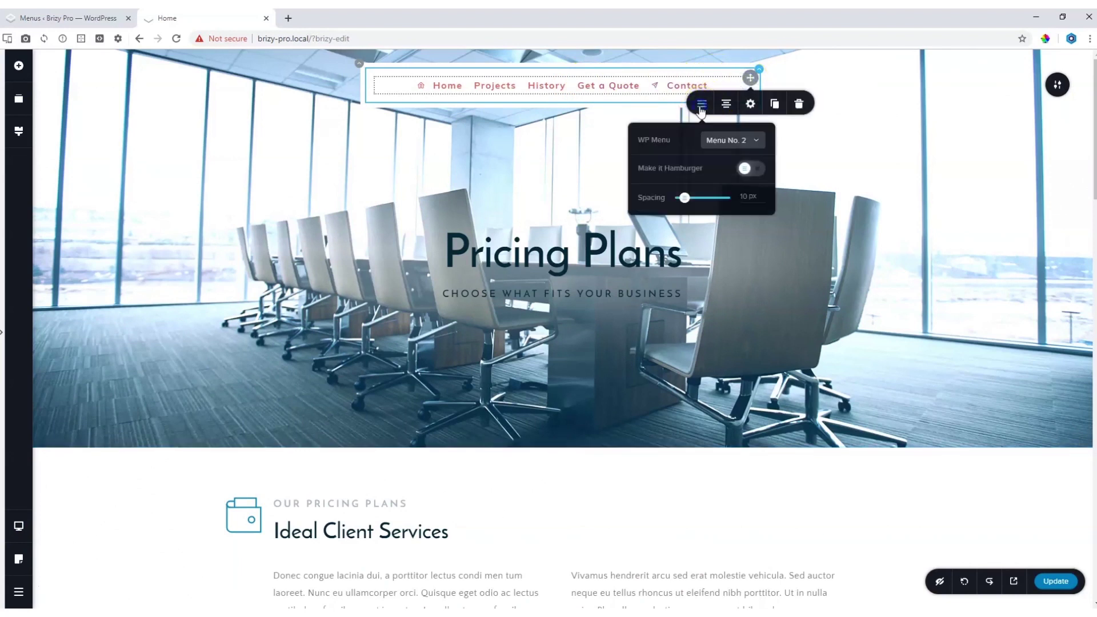
click(749, 140)
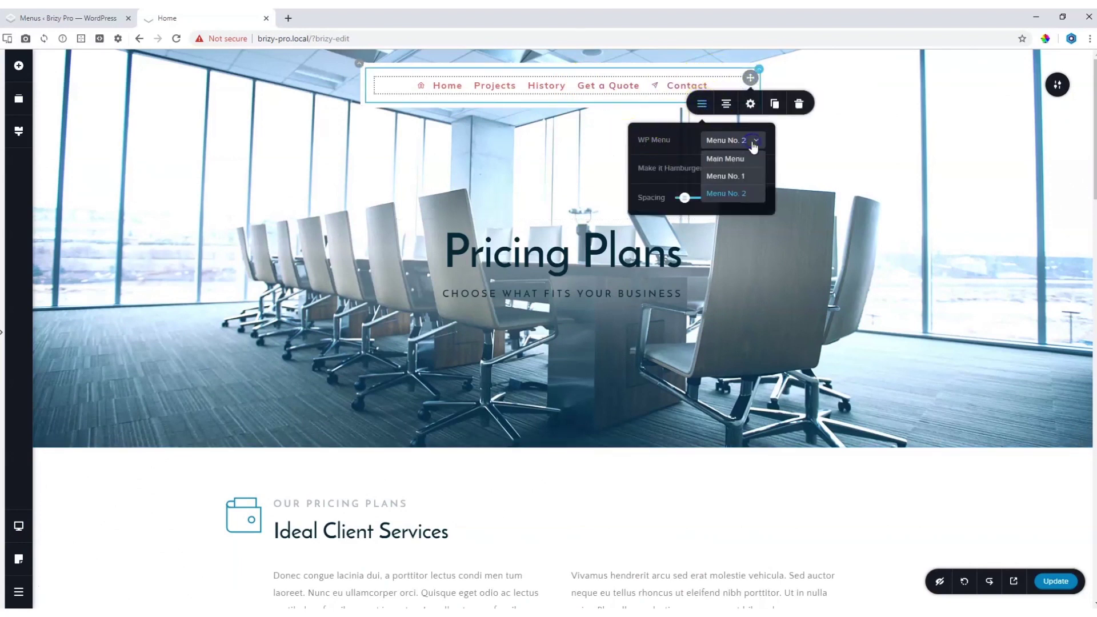
click(740, 161)
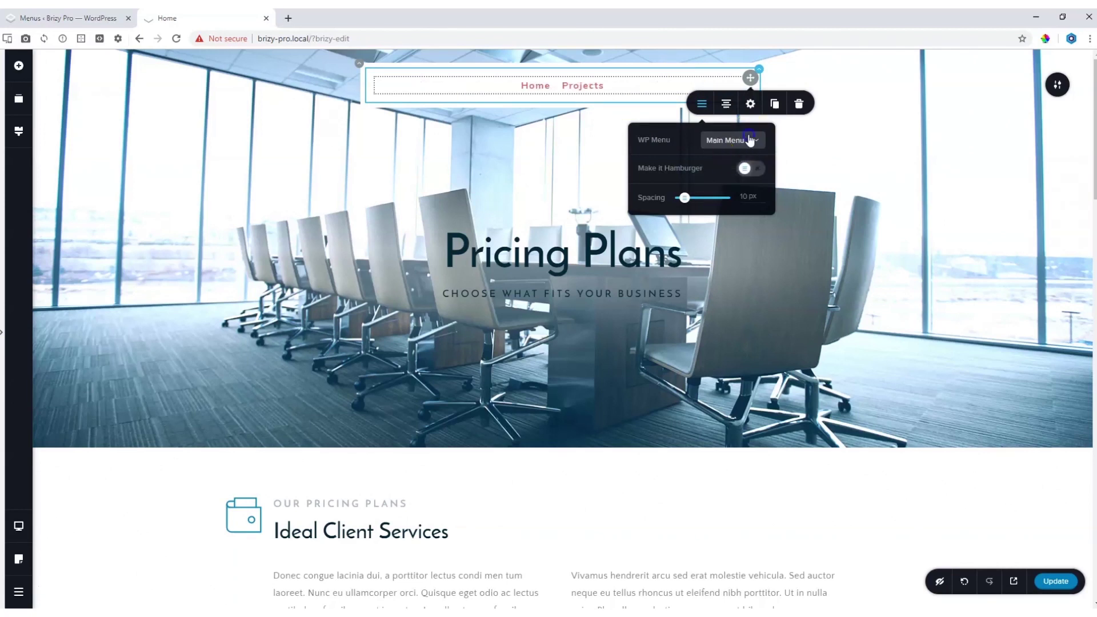
click(85, 314)
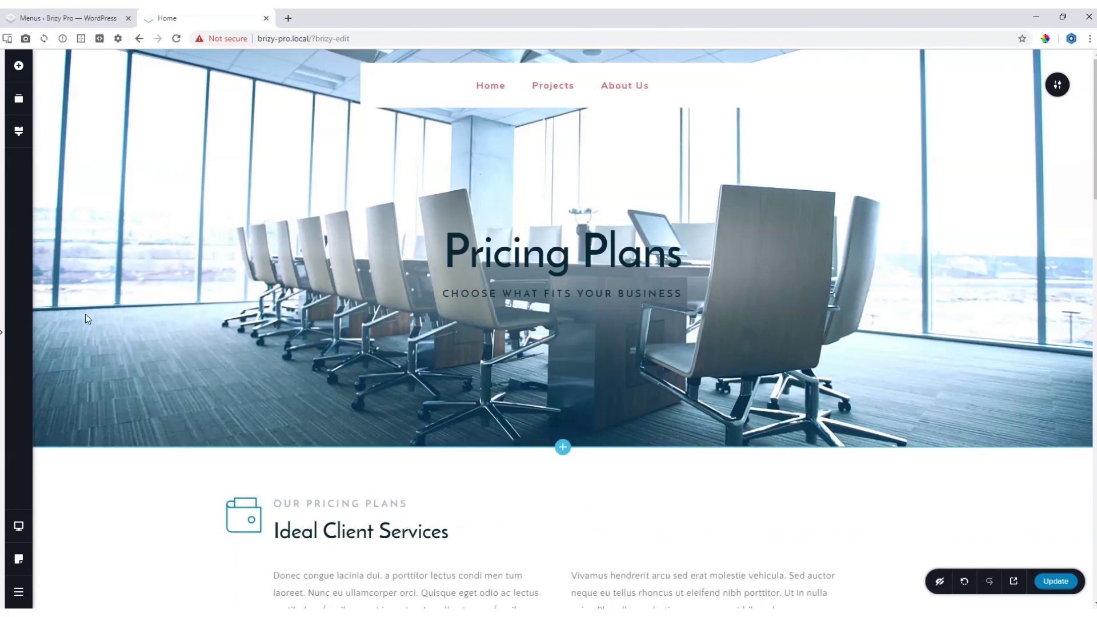